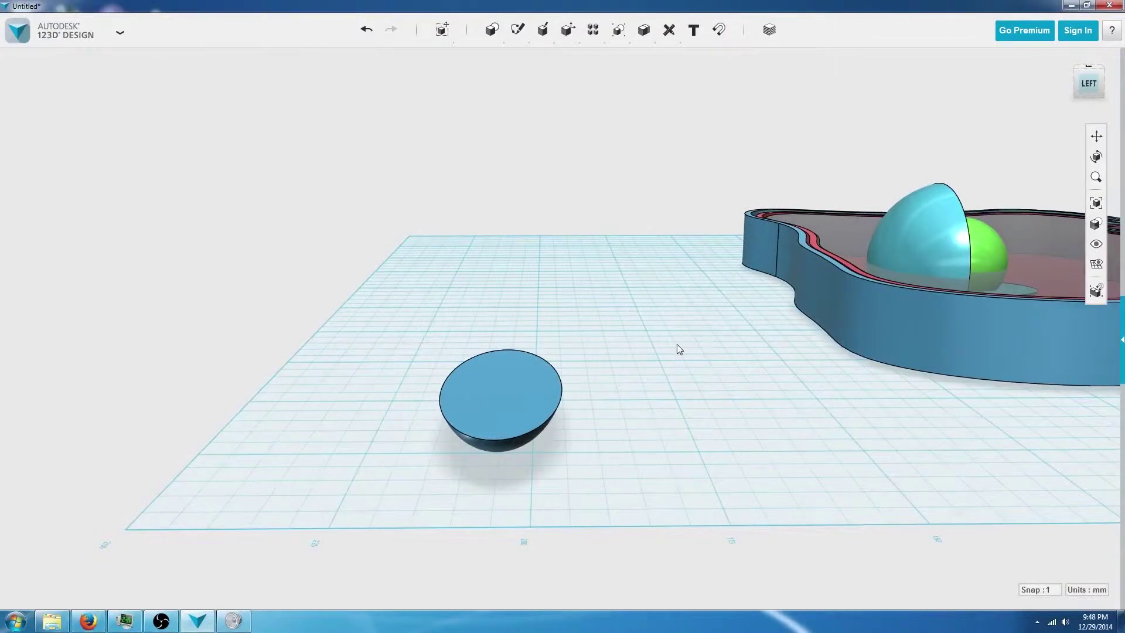
Select the blue half-sphere, inspect it from several angles, and reveal its Shell/Press Pull quick tools.
{"action": "left_click", "coordinate": [496, 389]}
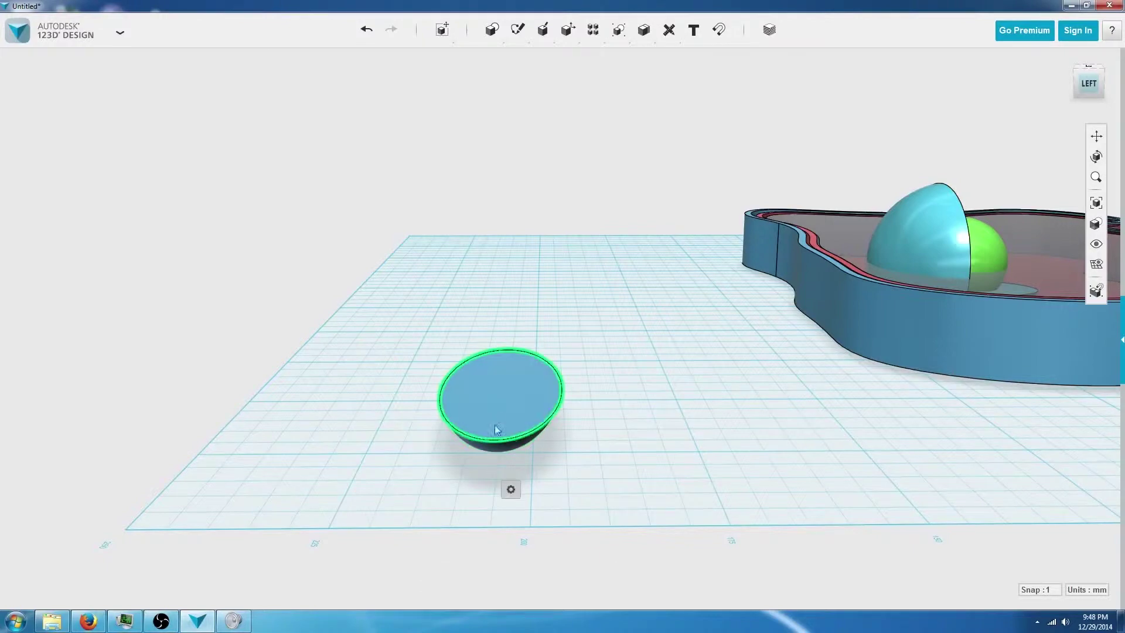
{"action": "mouse_move", "coordinate": [586, 414]}
{"action": "right_mouse_down"}
{"action": "mouse_move", "coordinate": [521, 399]}
{"action": "mouse_move", "coordinate": [578, 417]}
{"action": "right_mouse_up"}
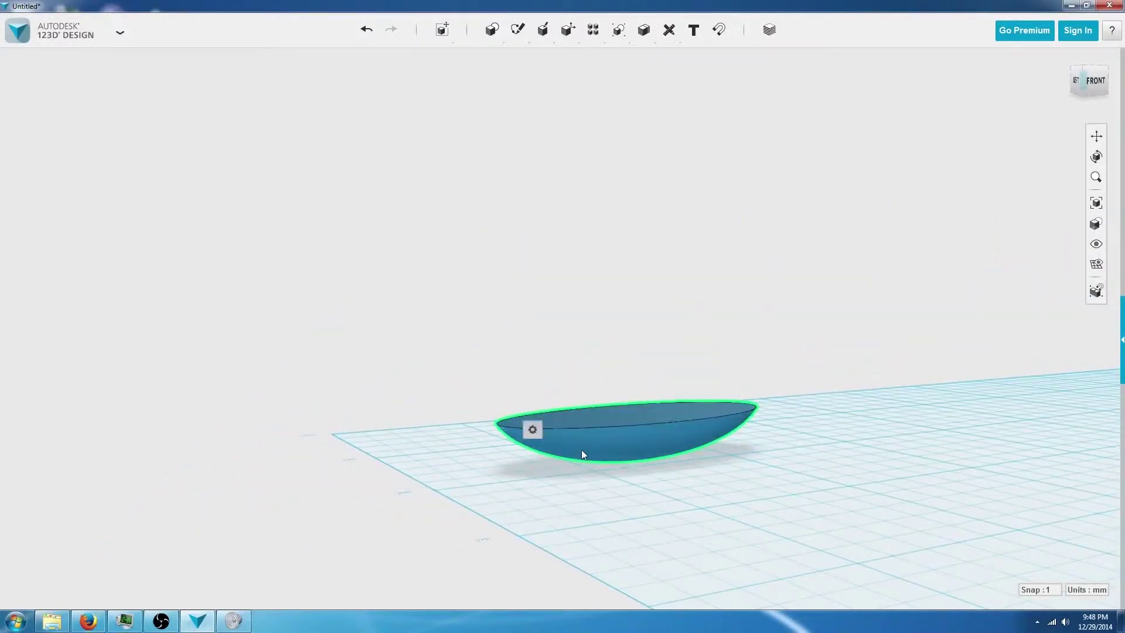
{"action": "right_click_drag", "start_coordinate": [583, 423], "coordinate": [644, 439]}
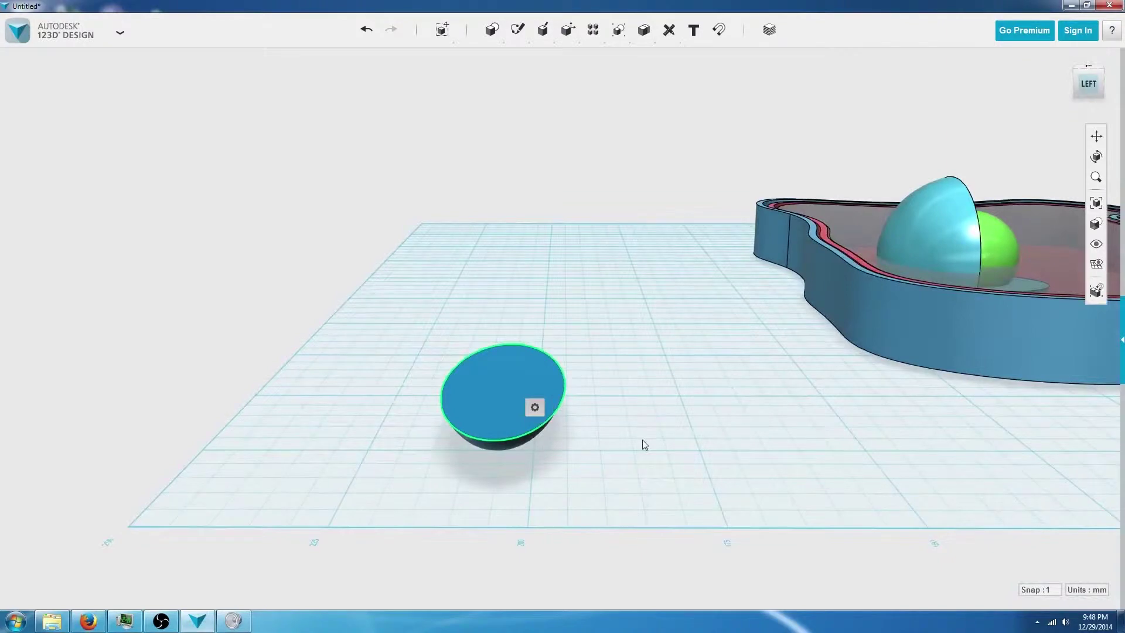
{"action": "mouse_move", "coordinate": [530, 409]}
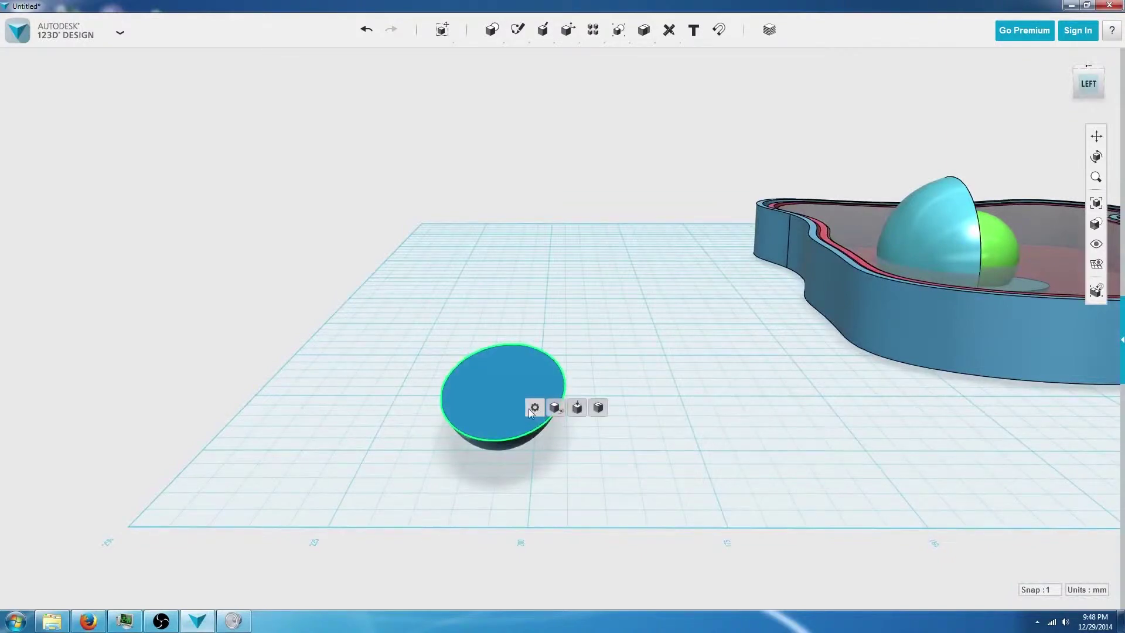
Shell the blue half-sphere inward into a hollow bowl about 0.5 mm thick.
{"action": "left_click", "coordinate": [598, 409]}
{"action": "right_click_drag", "start_coordinate": [653, 387], "coordinate": [508, 392]}
{"action": "right_click_drag", "start_coordinate": [404, 332], "coordinate": [588, 373]}
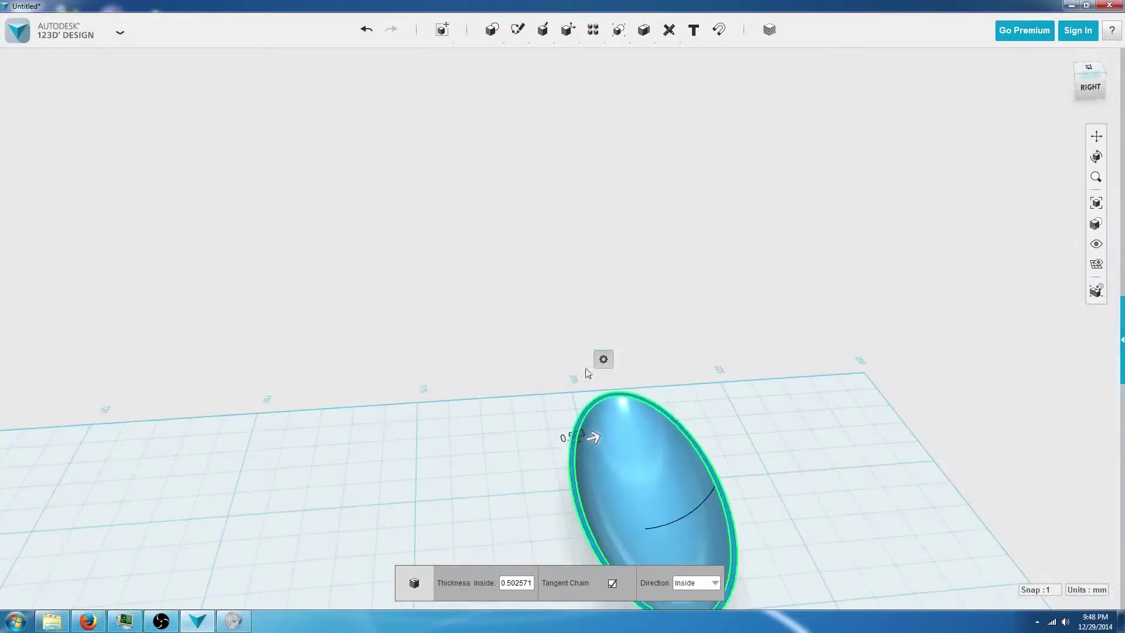
{"action": "left_click", "coordinate": [752, 427]}
{"action": "right_click_drag", "start_coordinate": [766, 429], "coordinate": [955, 432]}
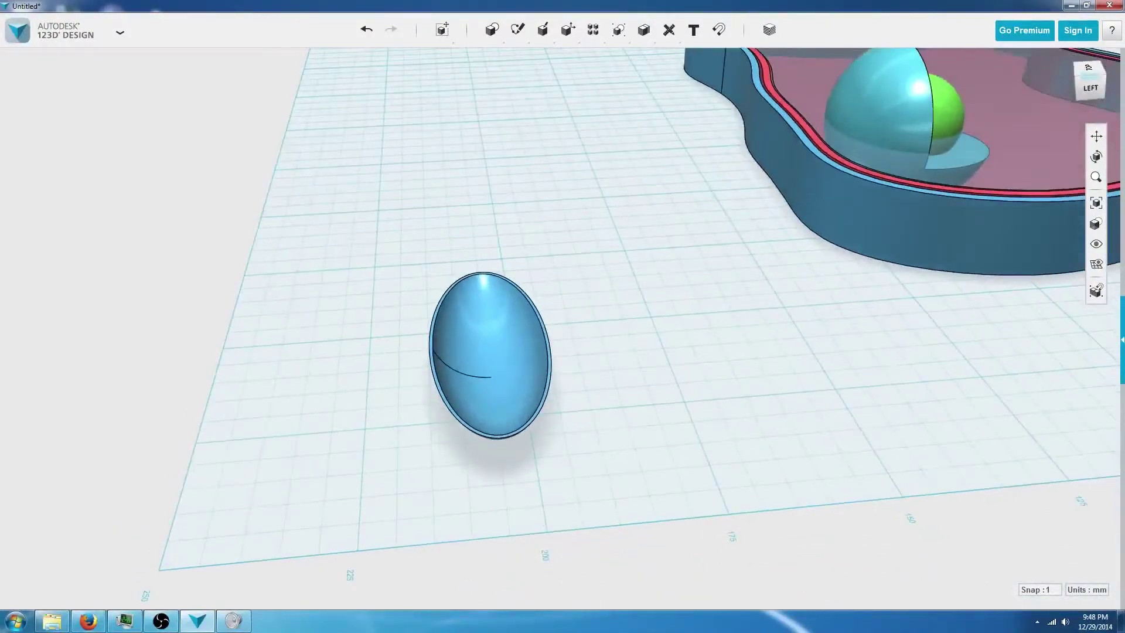
Check the mitochondria reference diagram, then shift the bowl to the left of the view.
{"action": "left_click_drag", "start_coordinate": [1124, 81], "coordinate": [846, 104]}
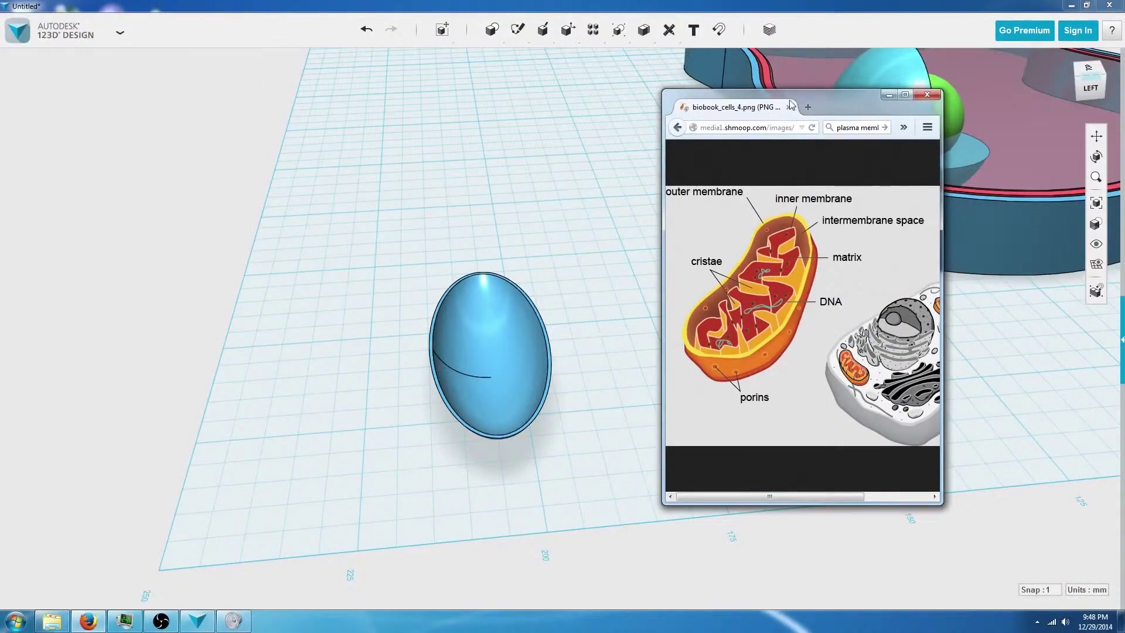
{"action": "left_click_drag", "start_coordinate": [831, 104], "coordinate": [1124, 129]}
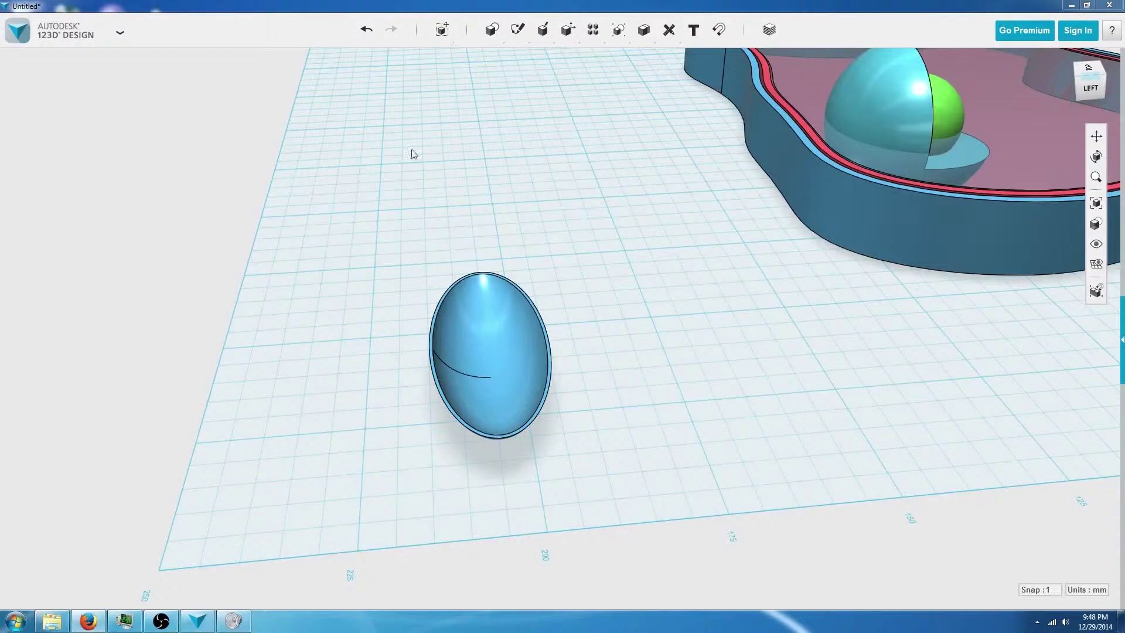
{"action": "middle_click_drag", "start_coordinate": [540, 202], "coordinate": [415, 186]}
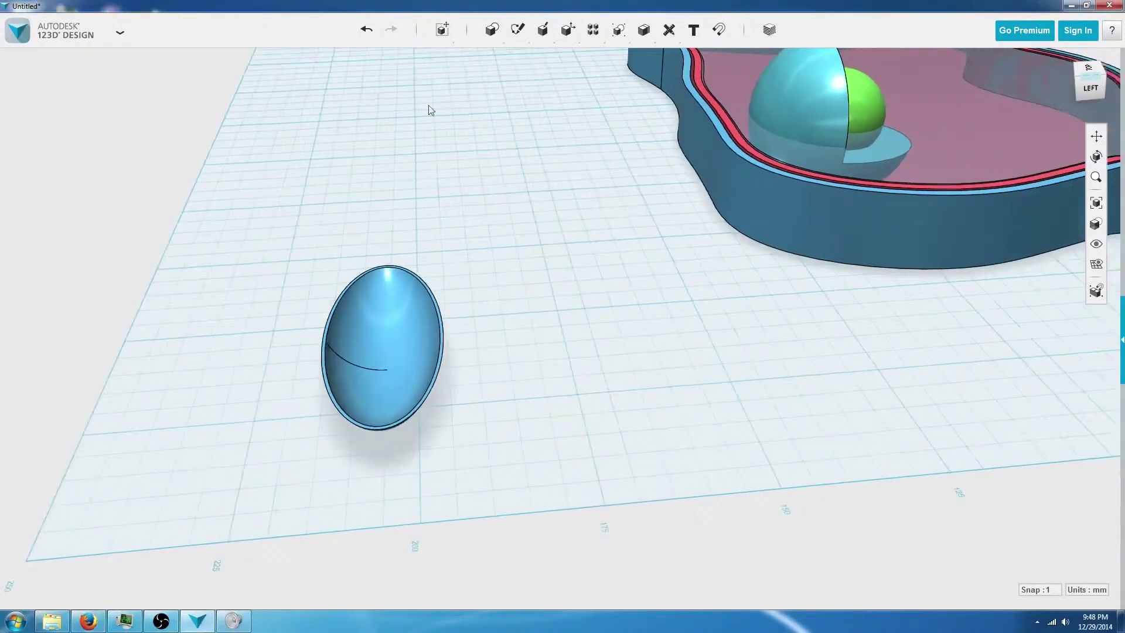
Get a top-down view of the recentred bowl, rechecking the reference diagram.
{"action": "mouse_move", "coordinate": [523, 35]}
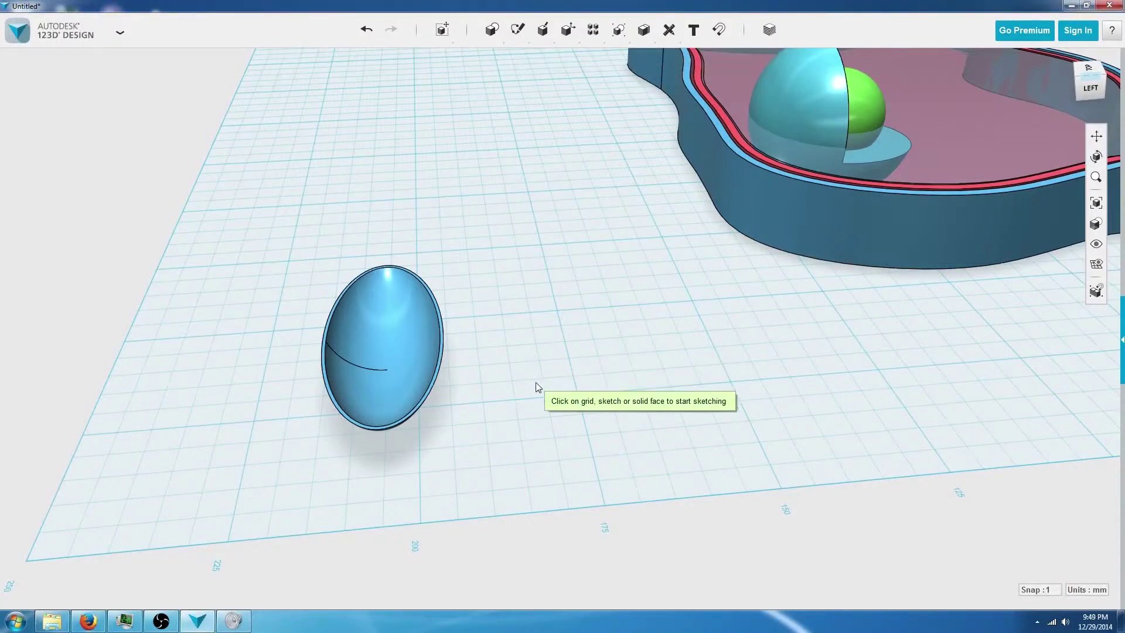
{"action": "right_click_drag", "start_coordinate": [535, 382], "coordinate": [633, 433]}
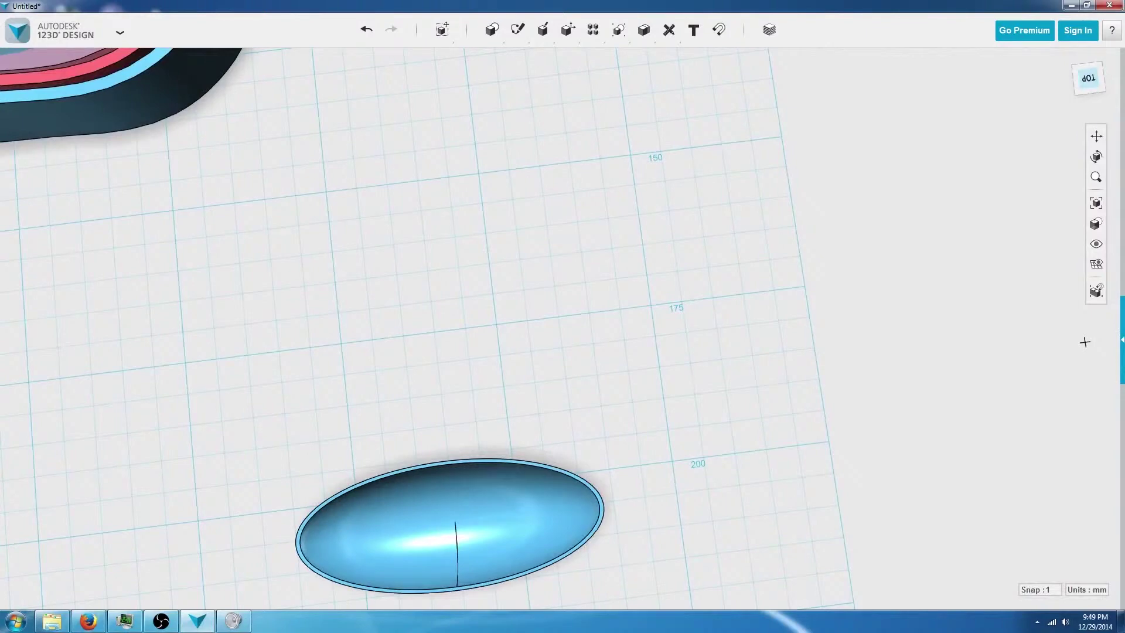
{"action": "key", "text": "alt+Tab"}
{"action": "left_click_drag", "start_coordinate": [860, 73], "coordinate": [856, 101]}
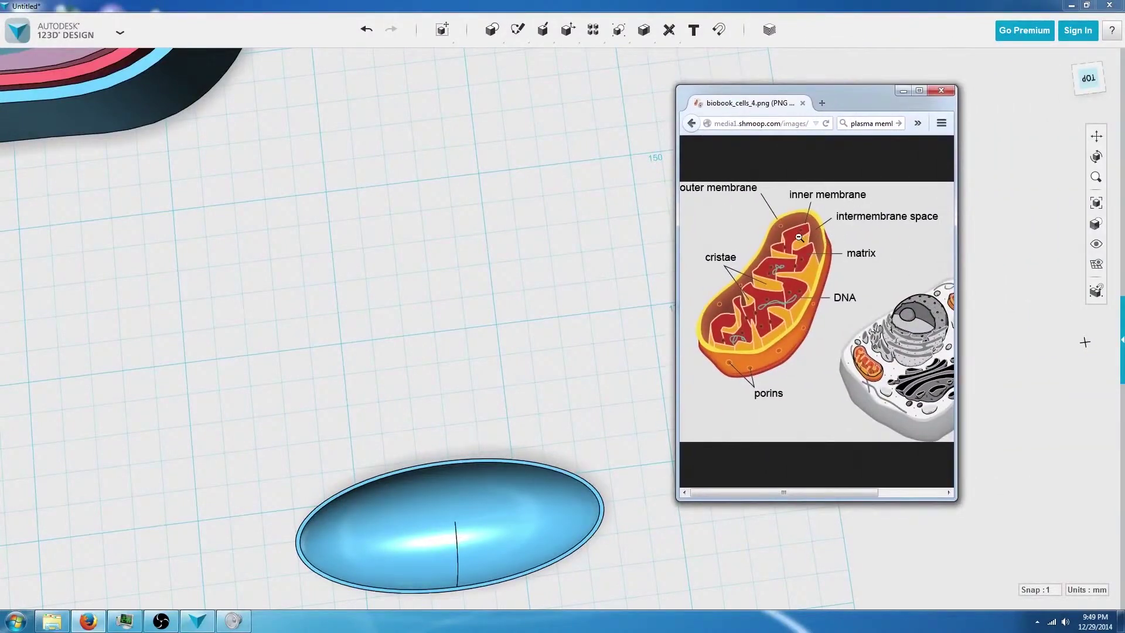
{"action": "left_click", "coordinate": [823, 83]}
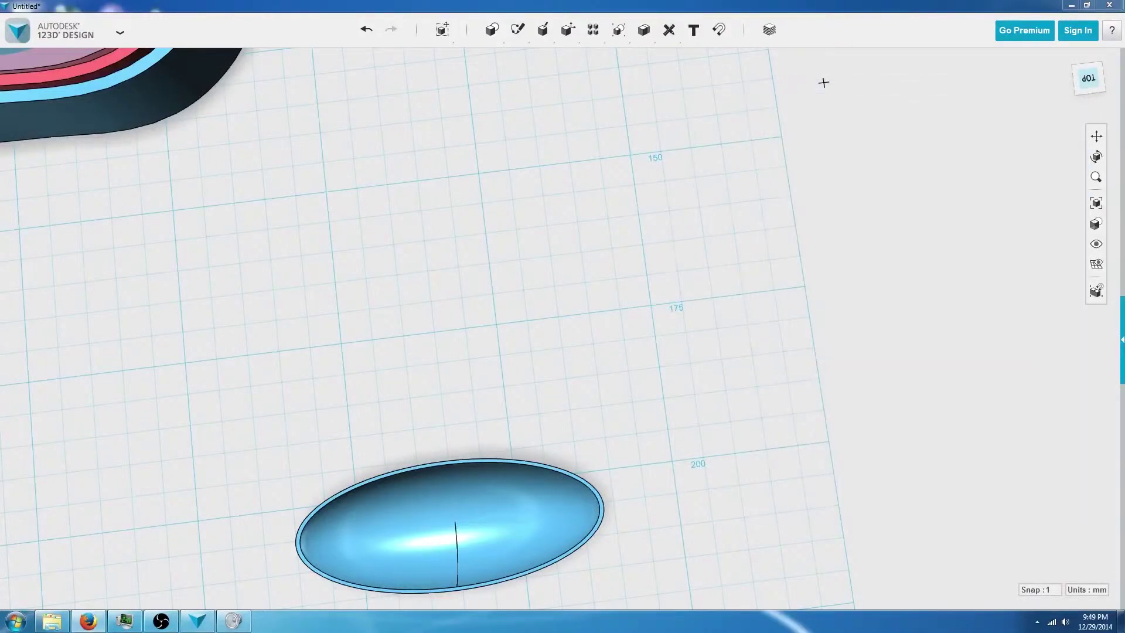
{"action": "middle_click_drag", "start_coordinate": [416, 332], "coordinate": [512, 271]}
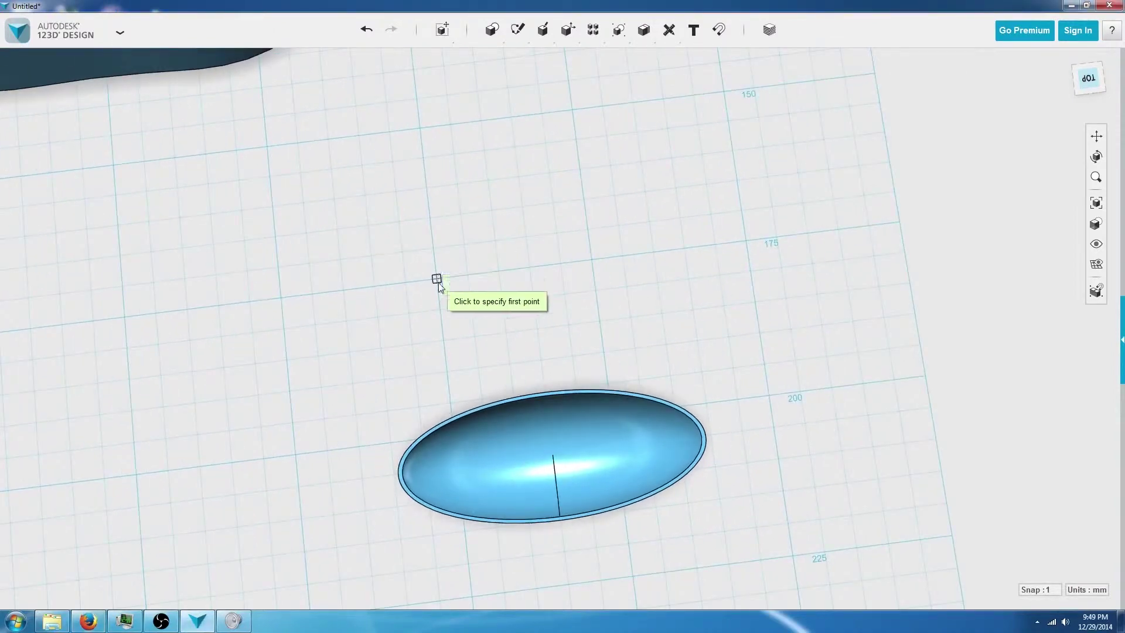
Spline the upper wavy edge of the crista outline from left to the right corner.
{"action": "middle_click_drag", "start_coordinate": [466, 392], "coordinate": [472, 279]}
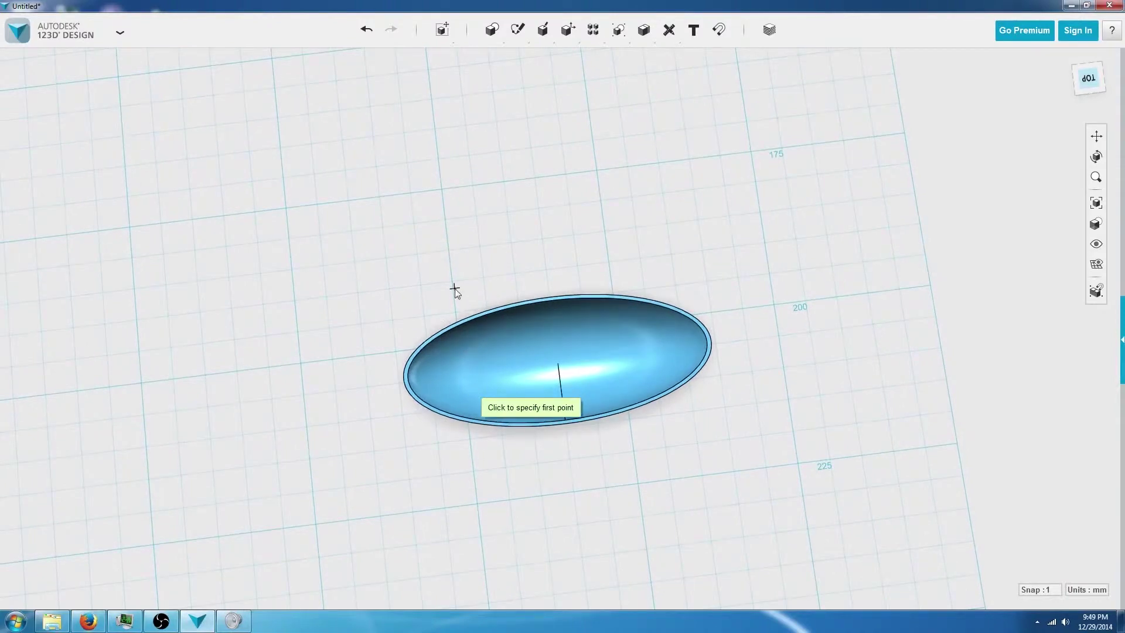
{"action": "left_click", "coordinate": [445, 240]}
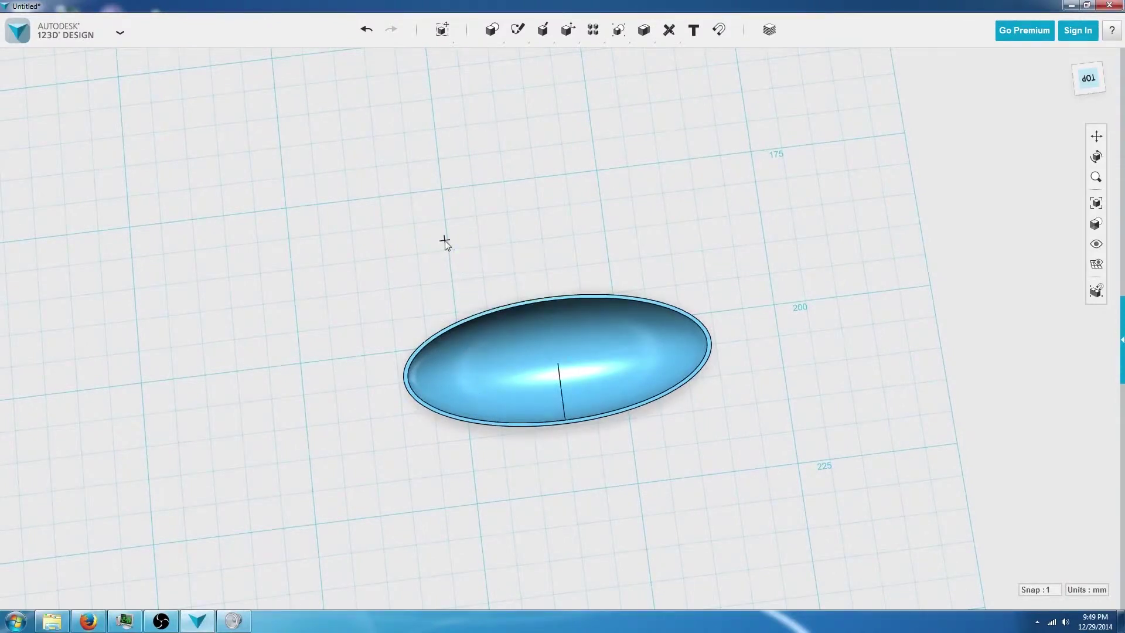
{"action": "left_click", "coordinate": [428, 230]}
{"action": "left_click", "coordinate": [438, 202]}
{"action": "left_click", "coordinate": [470, 210]}
{"action": "left_click", "coordinate": [493, 228]}
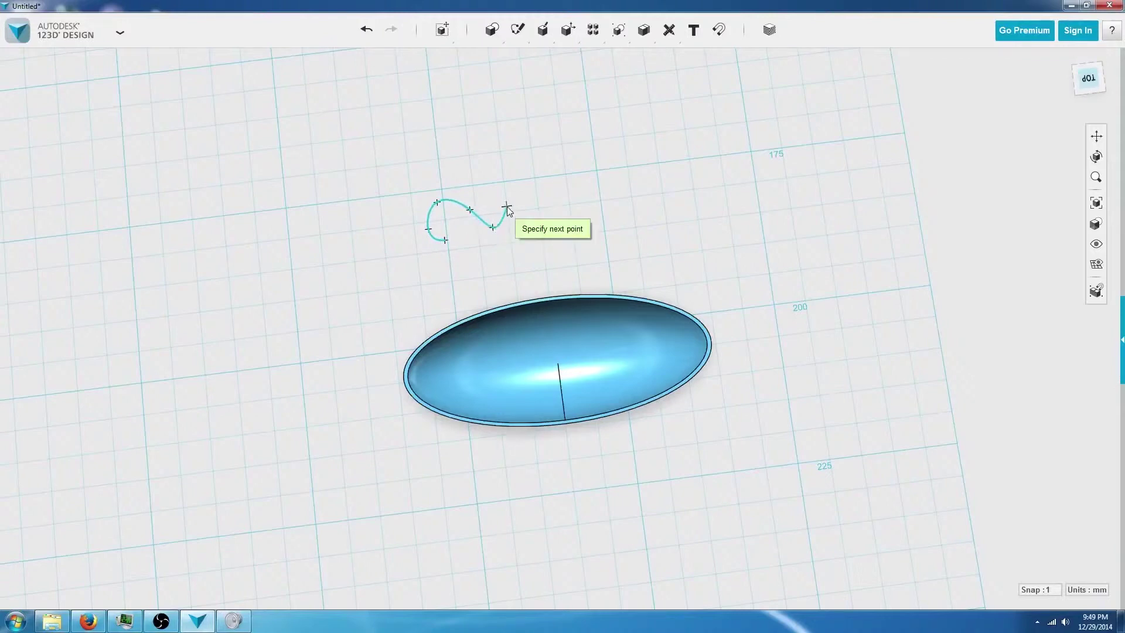
{"action": "left_click", "coordinate": [511, 203]}
{"action": "left_click", "coordinate": [524, 190]}
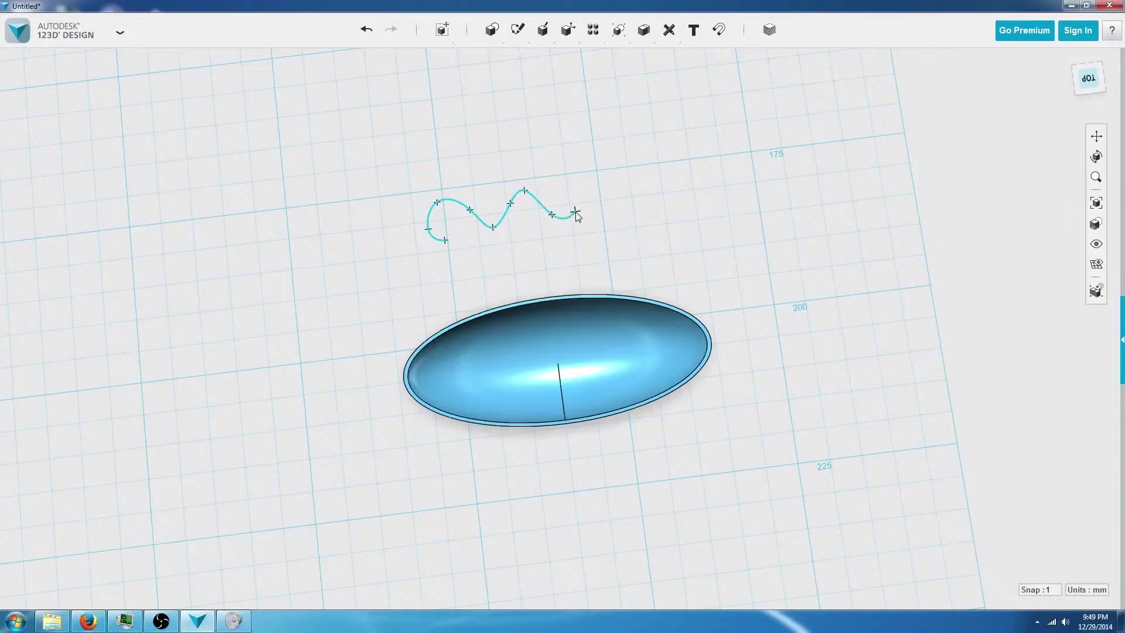
{"action": "left_click", "coordinate": [578, 190]}
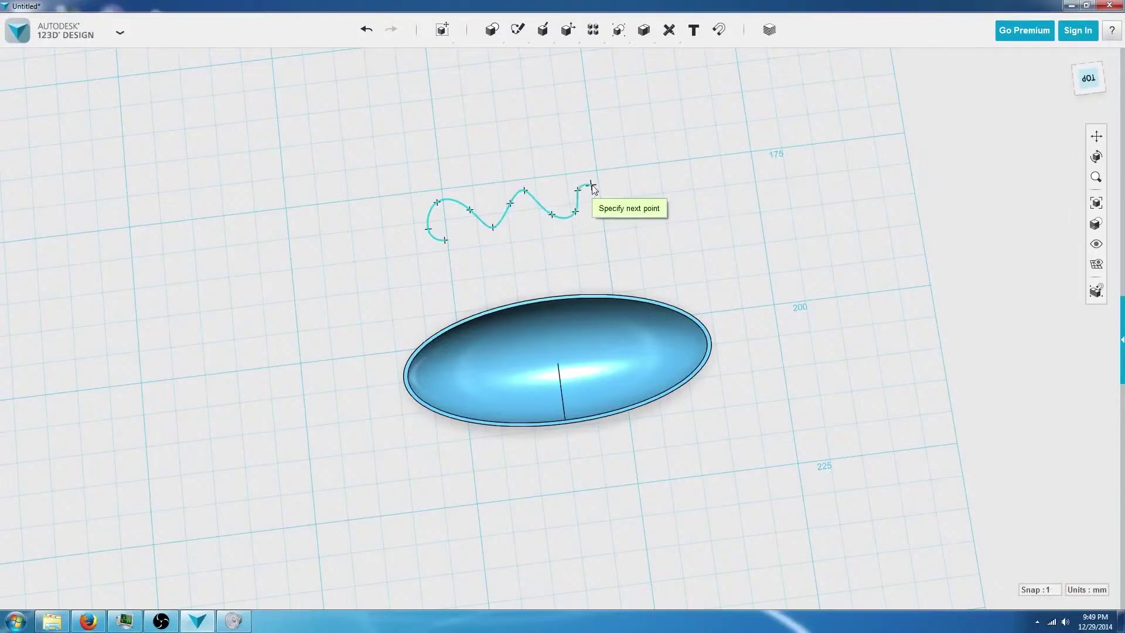
{"action": "left_click", "coordinate": [598, 183]}
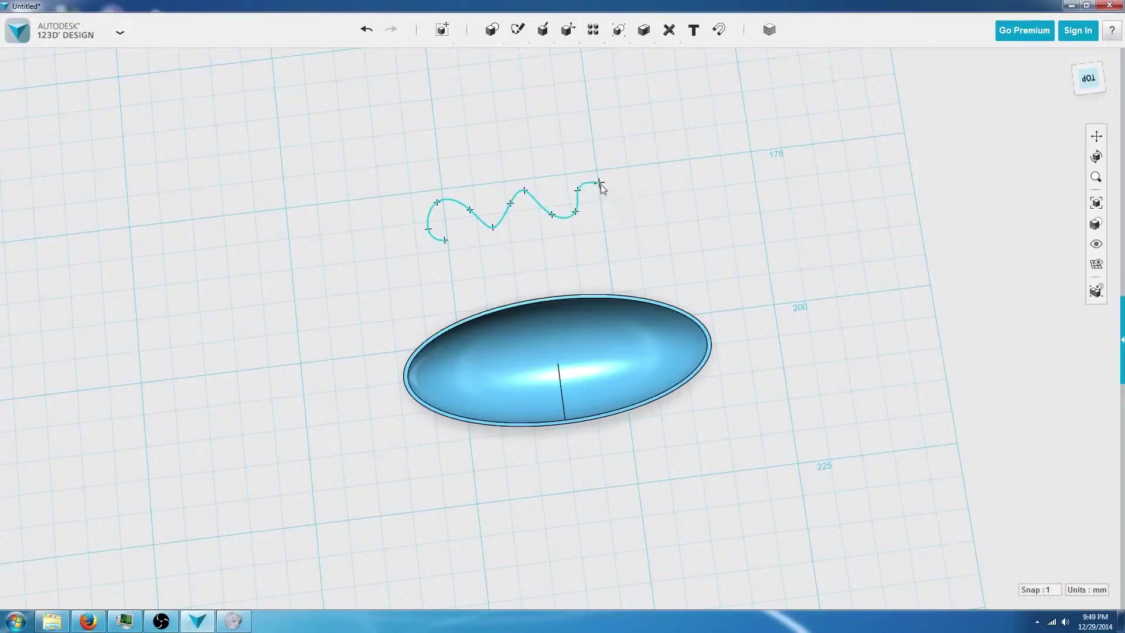
{"action": "left_click", "coordinate": [611, 226]}
Draw the lower wavy edge back leftward and close the outline at its start point.
{"action": "left_click", "coordinate": [598, 219]}
{"action": "left_click", "coordinate": [580, 225]}
{"action": "left_click", "coordinate": [532, 217]}
{"action": "left_click", "coordinate": [515, 229]}
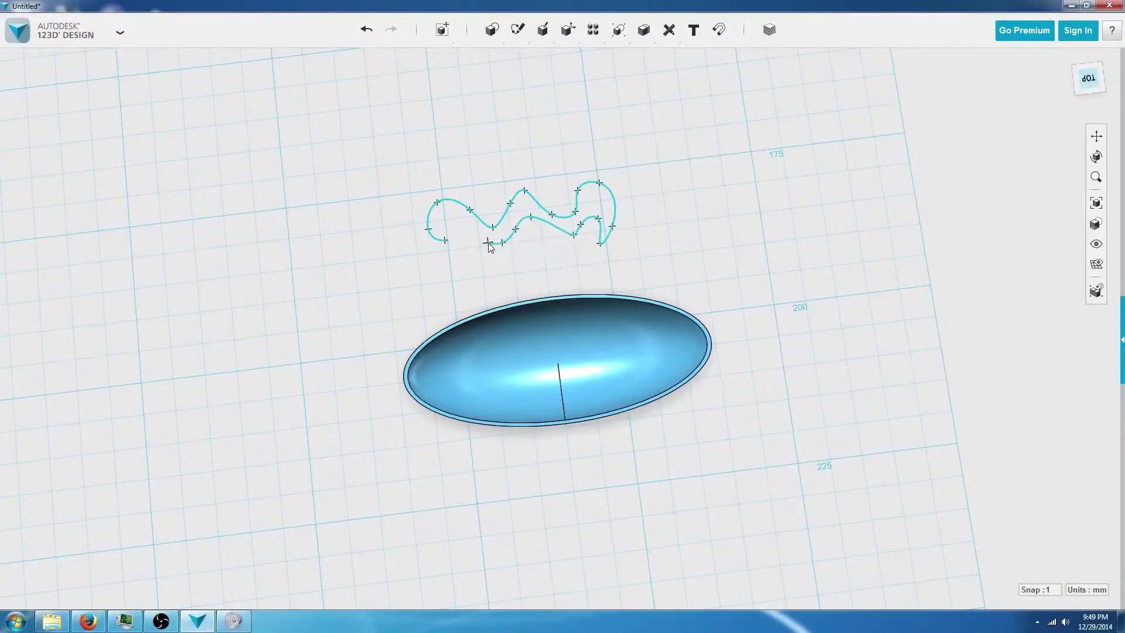
{"action": "left_click", "coordinate": [481, 239]}
{"action": "left_click", "coordinate": [467, 225]}
{"action": "left_click", "coordinate": [450, 215]}
{"action": "left_click", "coordinate": [446, 241]}
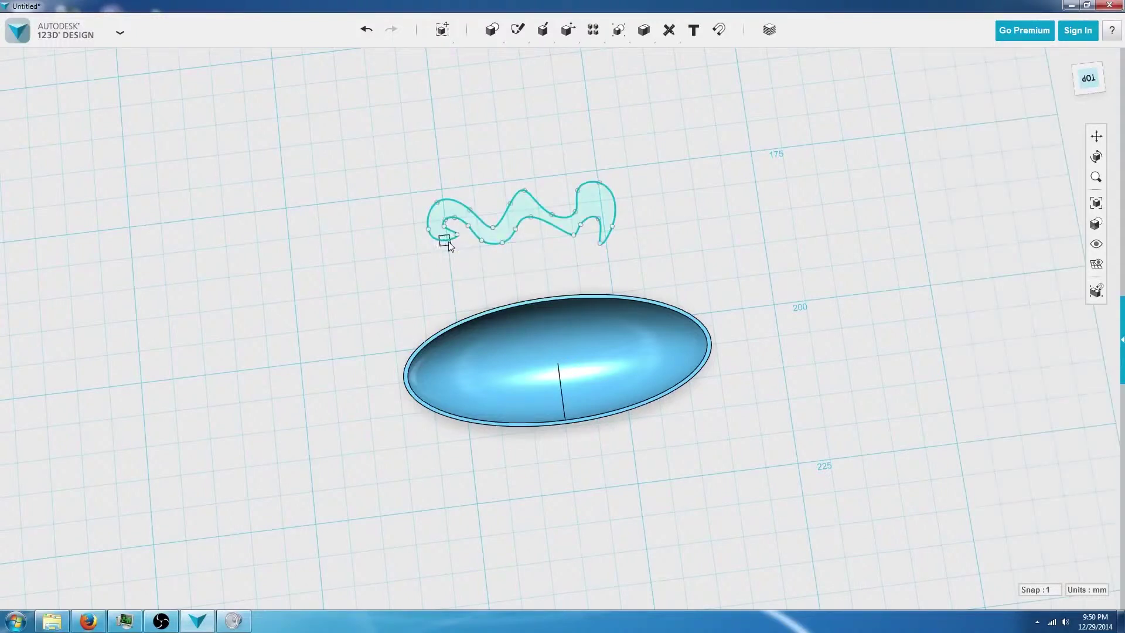
Extrude the wavy crista outline 3.00 mm into a solid wave.
{"action": "middle_click_drag", "start_coordinate": [649, 251], "coordinate": [703, 252]}
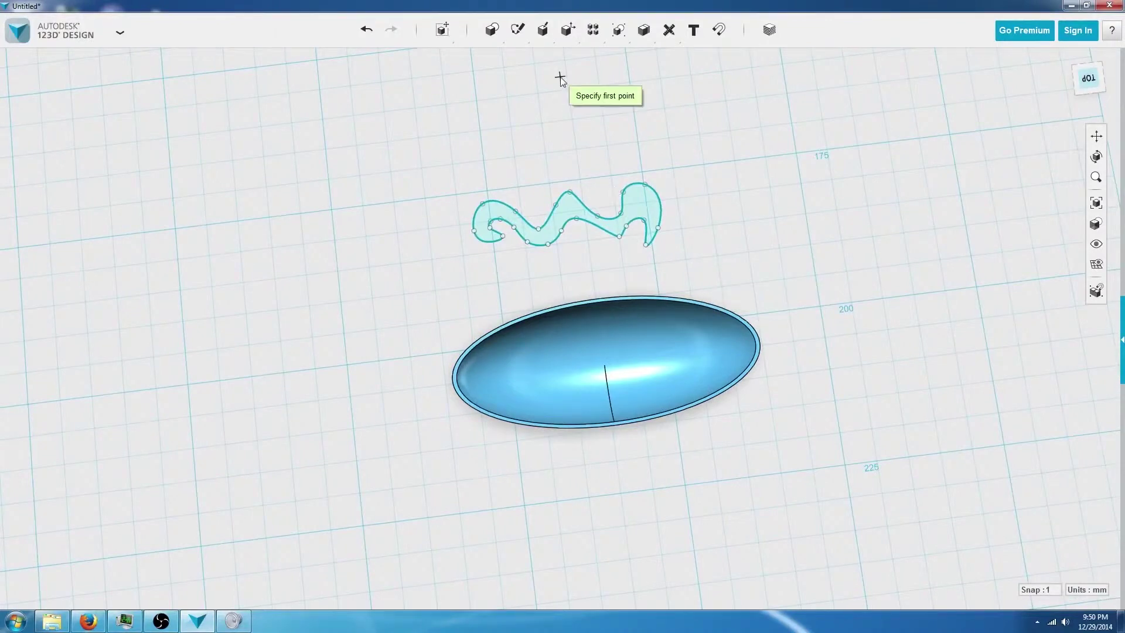
{"action": "mouse_move", "coordinate": [554, 31]}
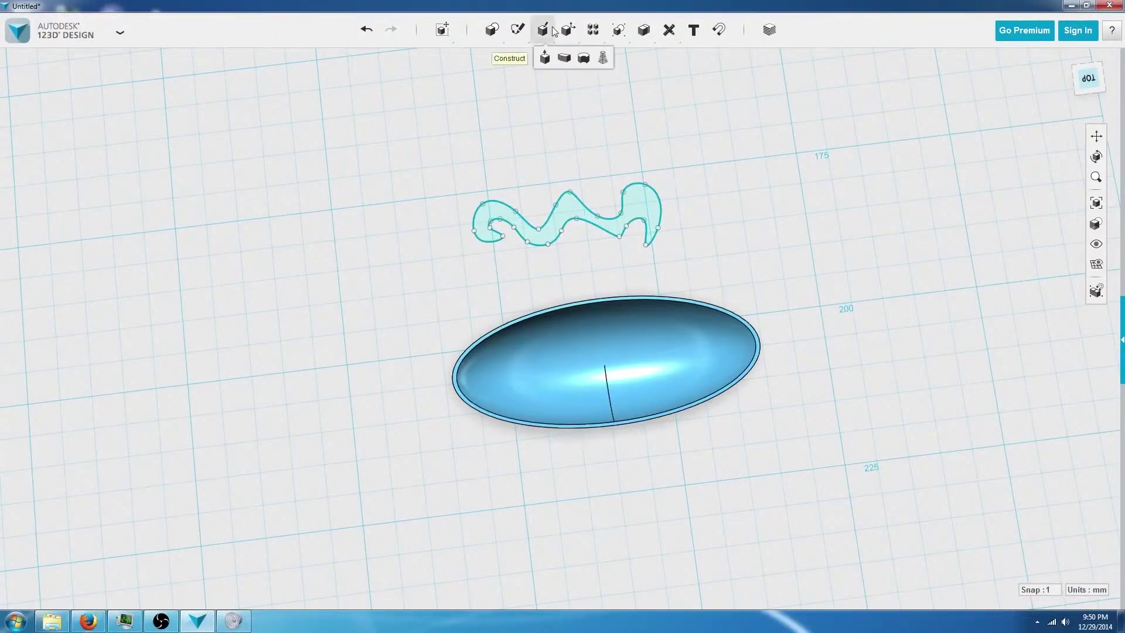
{"action": "left_click", "coordinate": [548, 58]}
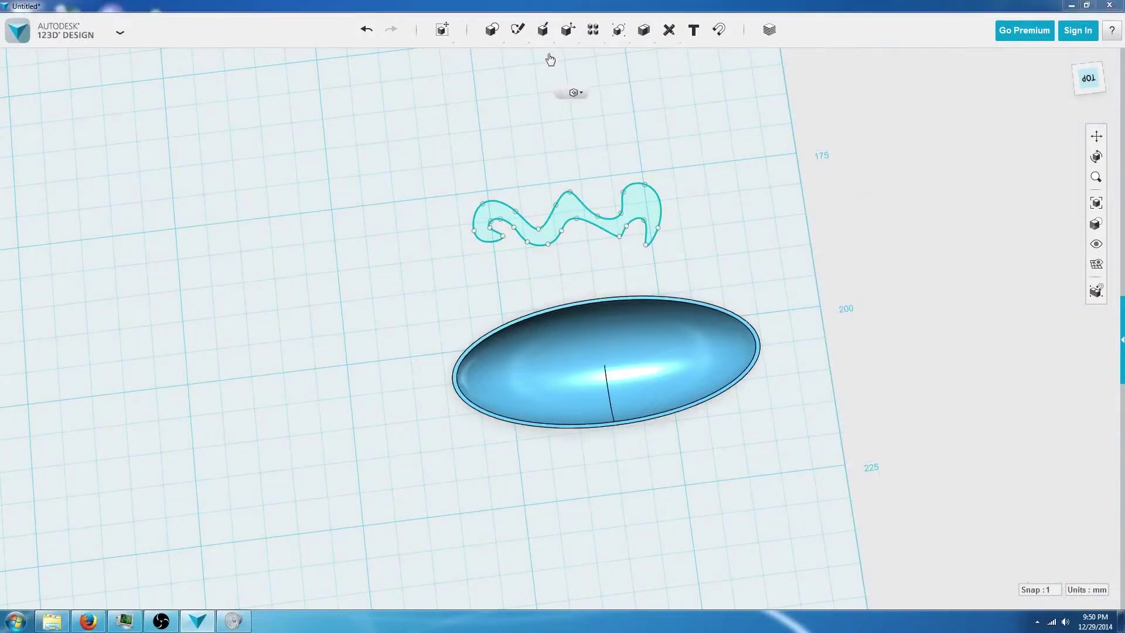
{"action": "left_click", "coordinate": [619, 229]}
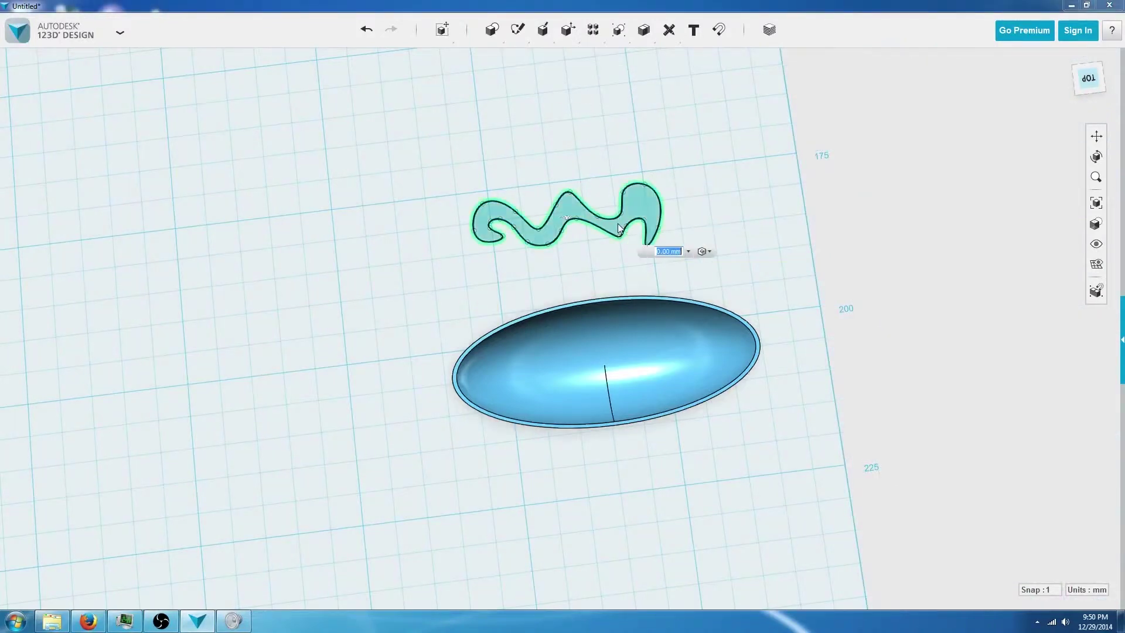
{"action": "mouse_move", "coordinate": [715, 218]}
{"action": "right_mouse_down"}
{"action": "mouse_move", "coordinate": [737, 219]}
{"action": "mouse_move", "coordinate": [733, 183]}
{"action": "mouse_move", "coordinate": [751, 158]}
{"action": "mouse_move", "coordinate": [670, 244]}
{"action": "right_mouse_up"}
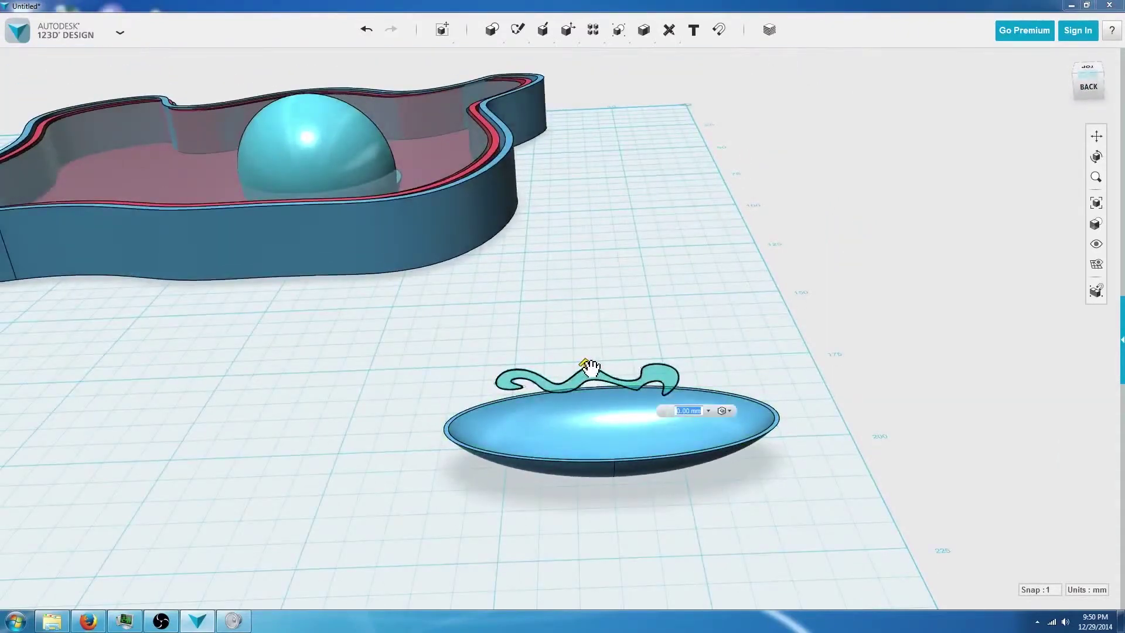
{"action": "left_click_drag", "start_coordinate": [585, 368], "coordinate": [590, 353]}
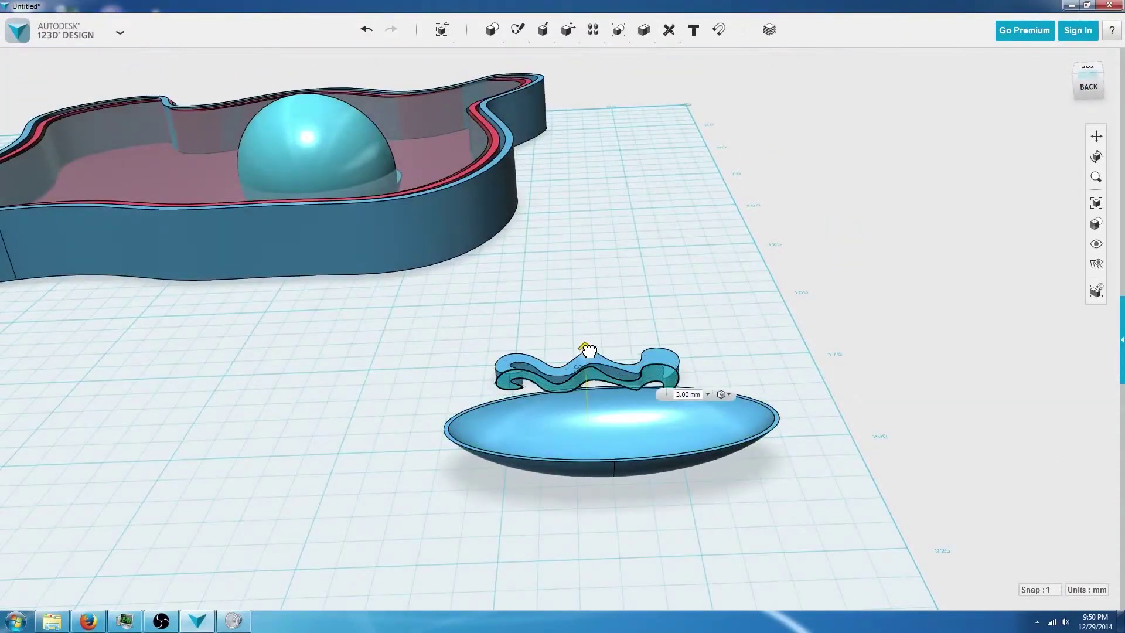
{"action": "right_click", "coordinate": [810, 369]}
{"action": "right_click_drag", "start_coordinate": [809, 369], "coordinate": [733, 373]}
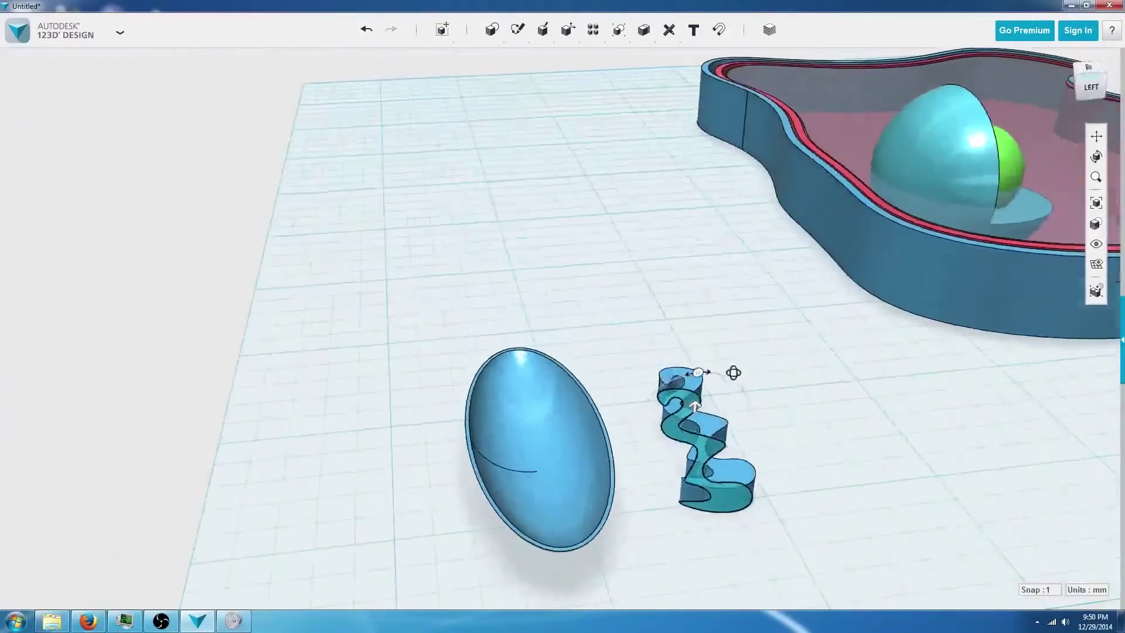
Shell the wavy solid from its top face with inside thickness 0.318835 mm.
{"action": "left_click", "coordinate": [792, 378]}
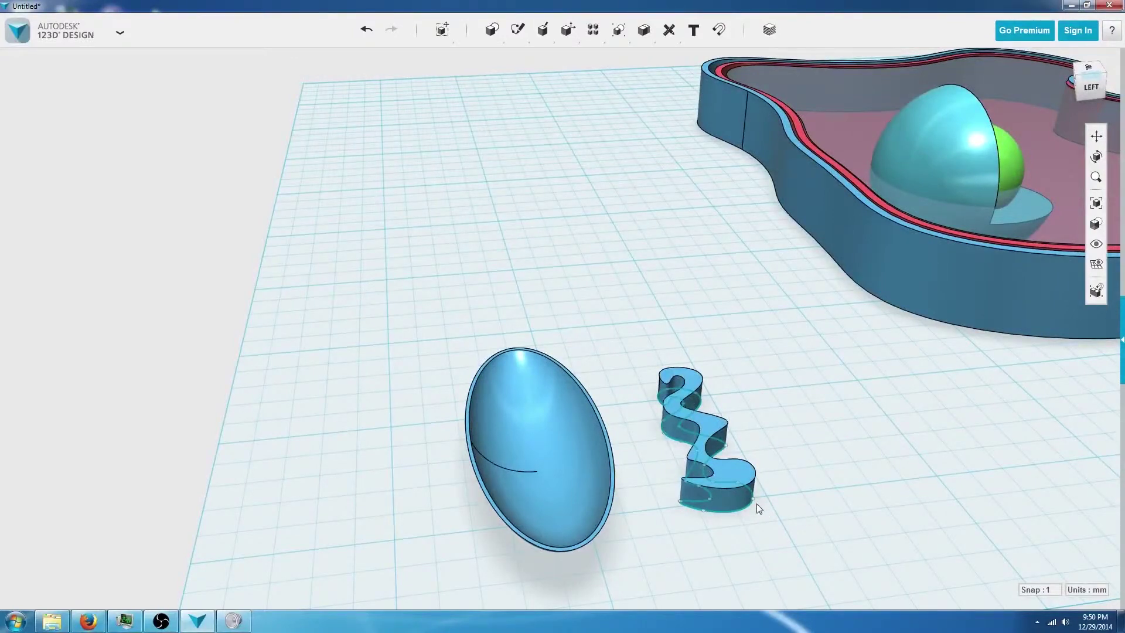
{"action": "left_click", "coordinate": [706, 452]}
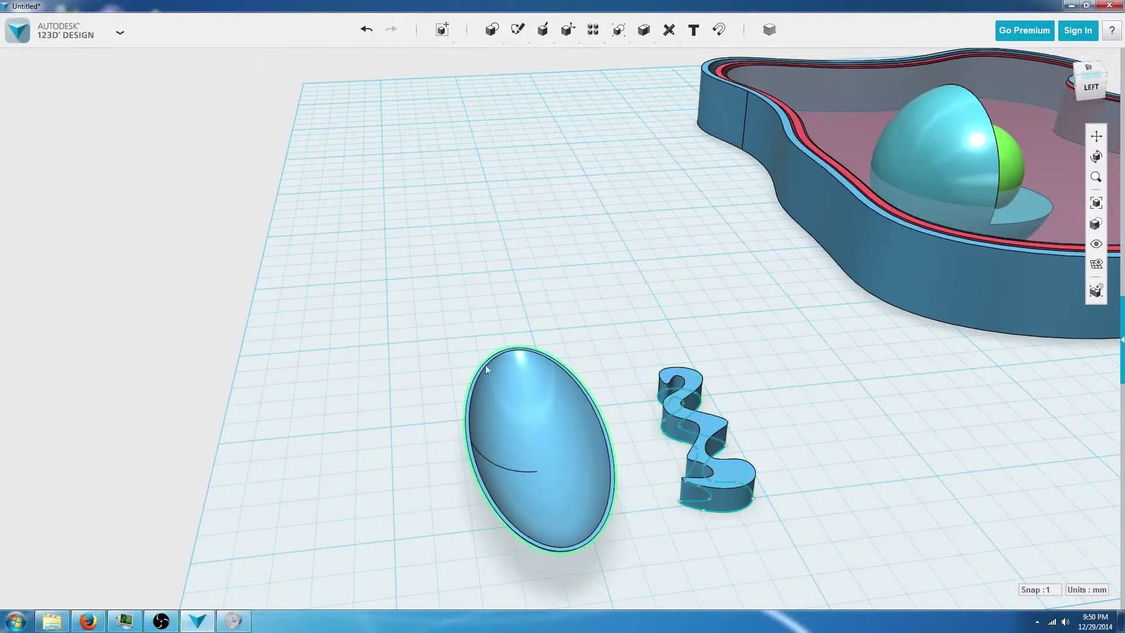
{"action": "left_click", "coordinate": [719, 497]}
{"action": "left_click", "coordinate": [720, 477]}
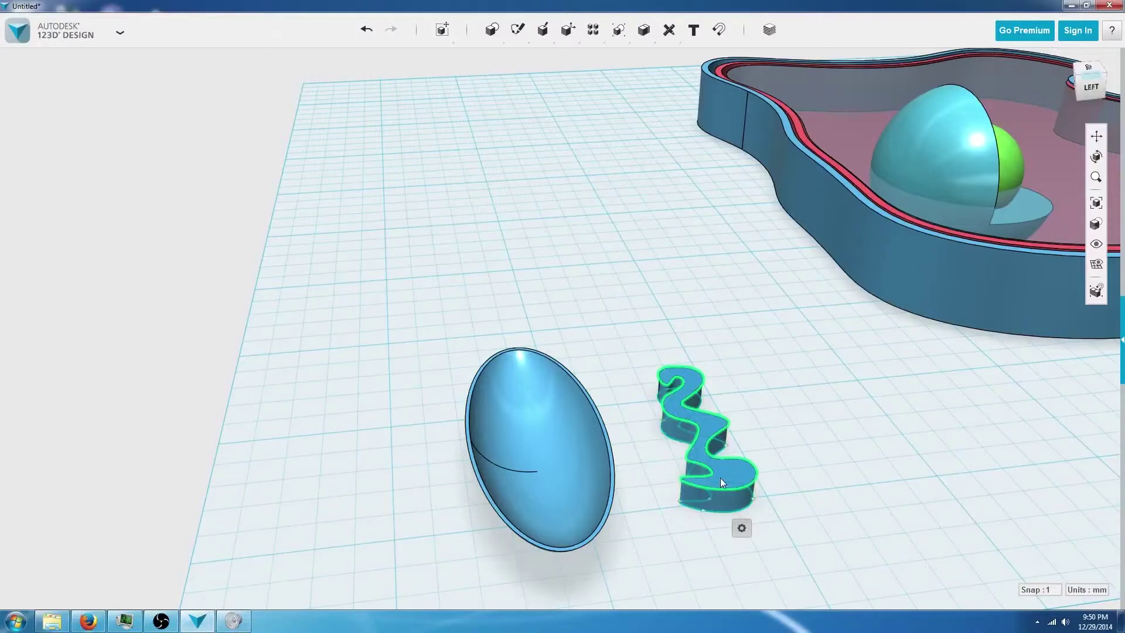
{"action": "mouse_move", "coordinate": [740, 529]}
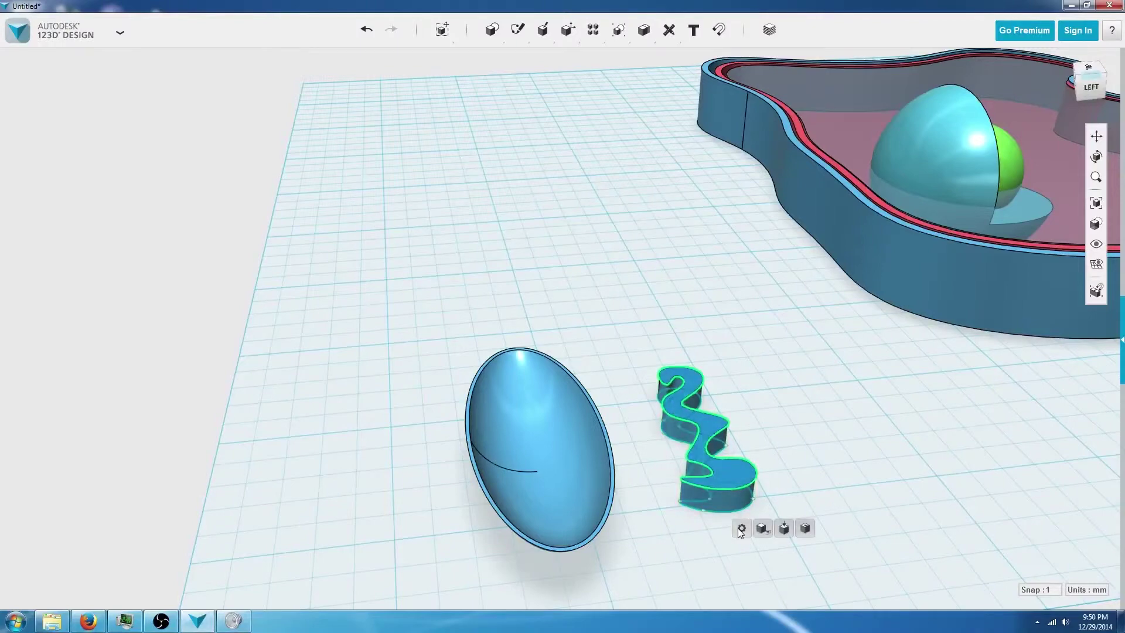
{"action": "left_click", "coordinate": [805, 531]}
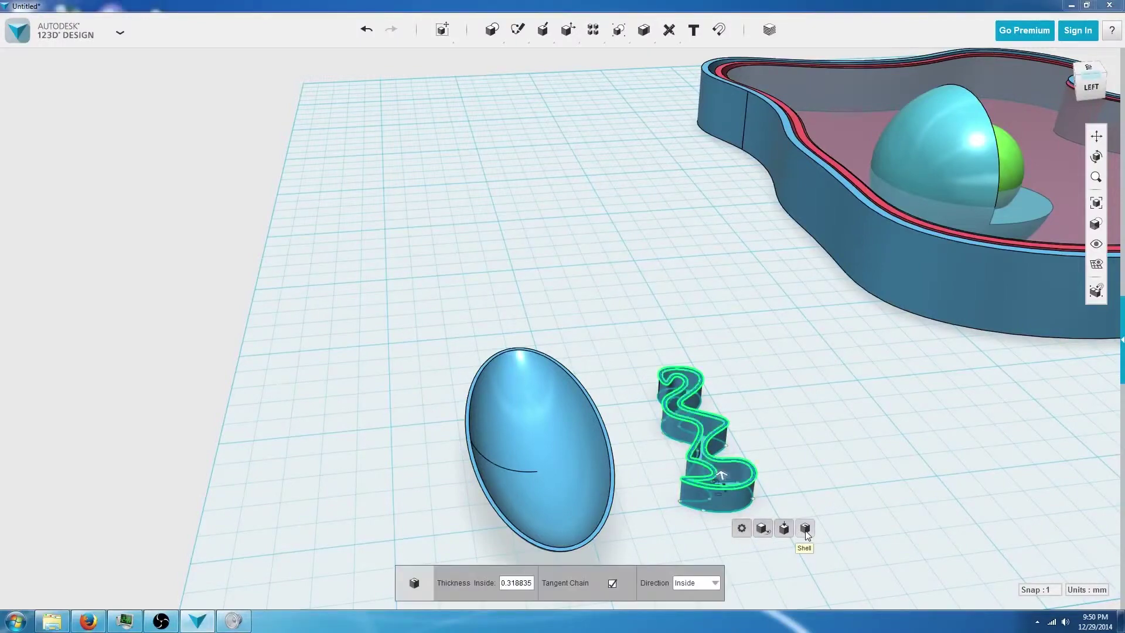
{"action": "left_click", "coordinate": [818, 475]}
{"action": "mouse_move", "coordinate": [842, 483]}
{"action": "right_mouse_down"}
{"action": "mouse_move", "coordinate": [936, 489]}
{"action": "mouse_move", "coordinate": [791, 489]}
{"action": "mouse_move", "coordinate": [831, 471]}
{"action": "mouse_move", "coordinate": [844, 484]}
{"action": "right_mouse_up"}
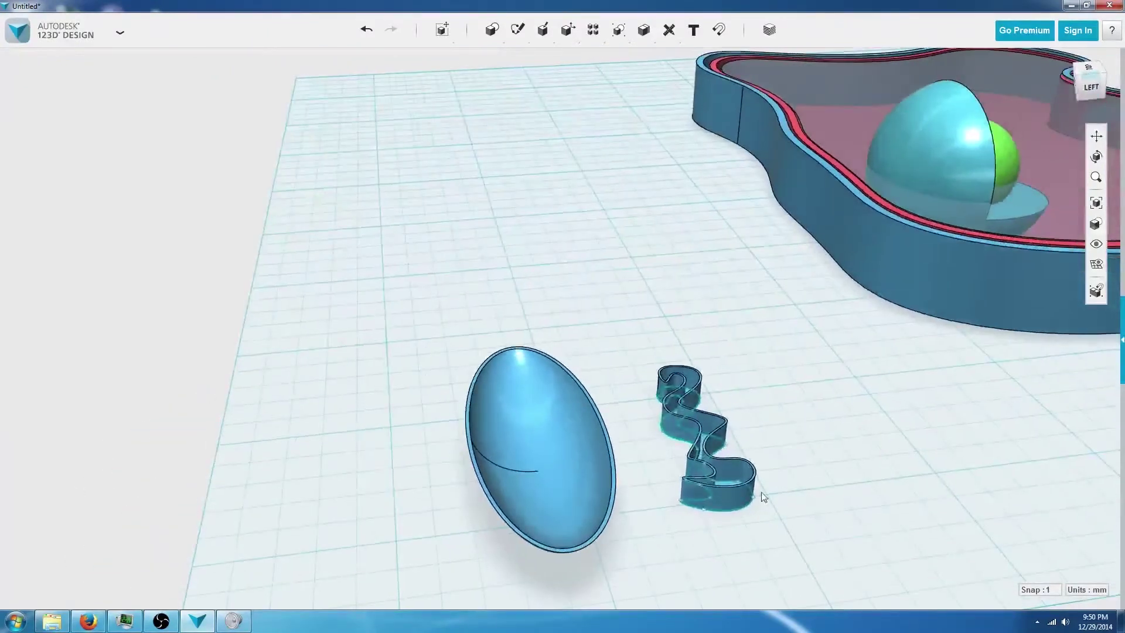
{"action": "left_click", "coordinate": [737, 491]}
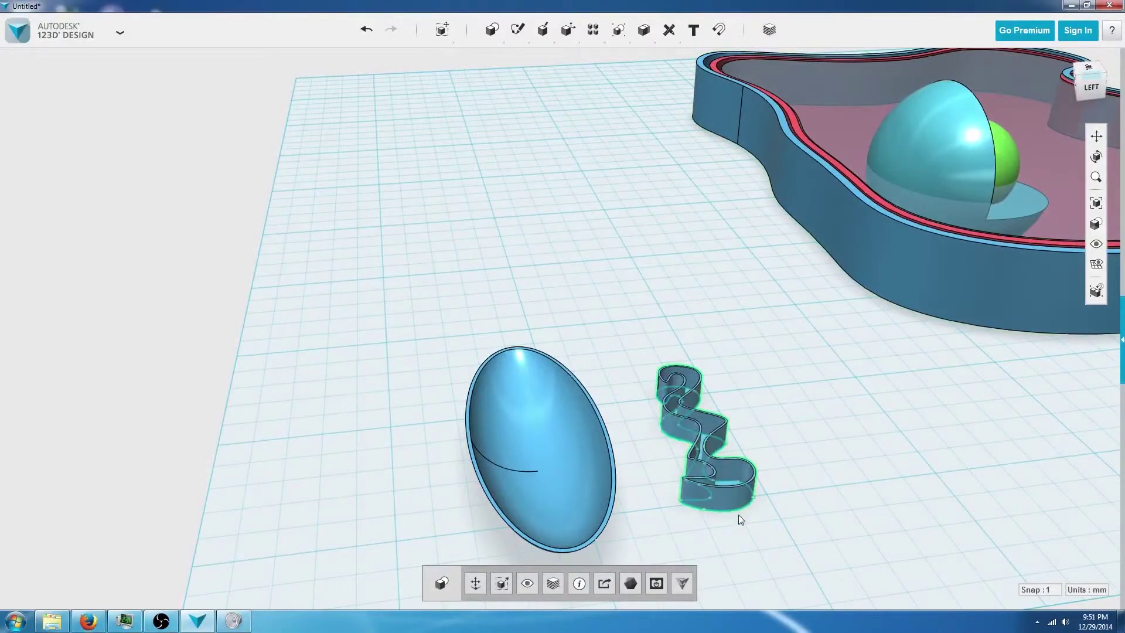
Colour the wave shell purple (#8B52EE).
{"action": "left_click", "coordinate": [769, 30]}
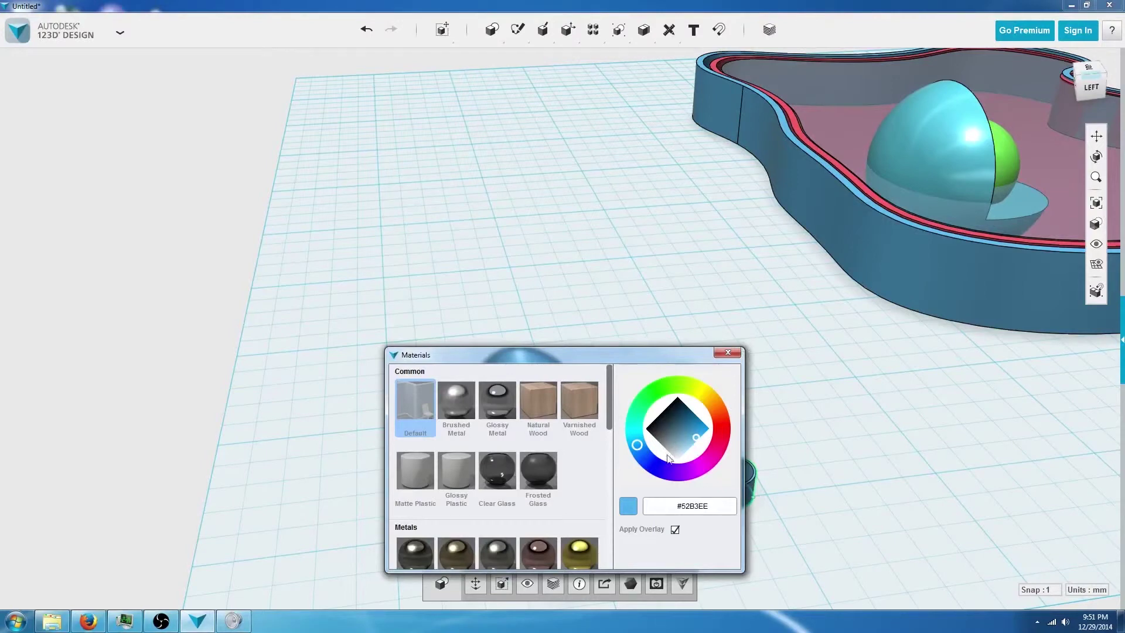
{"action": "left_click", "coordinate": [674, 473]}
{"action": "left_click_drag", "start_coordinate": [674, 477], "coordinate": [679, 483]}
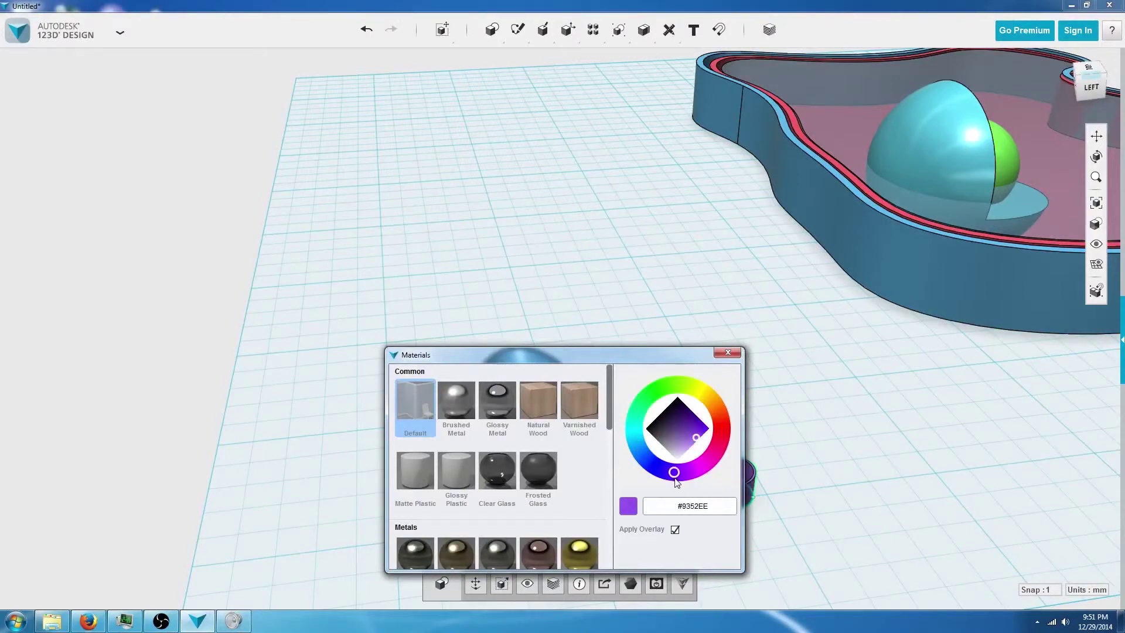
{"action": "left_click", "coordinate": [730, 355]}
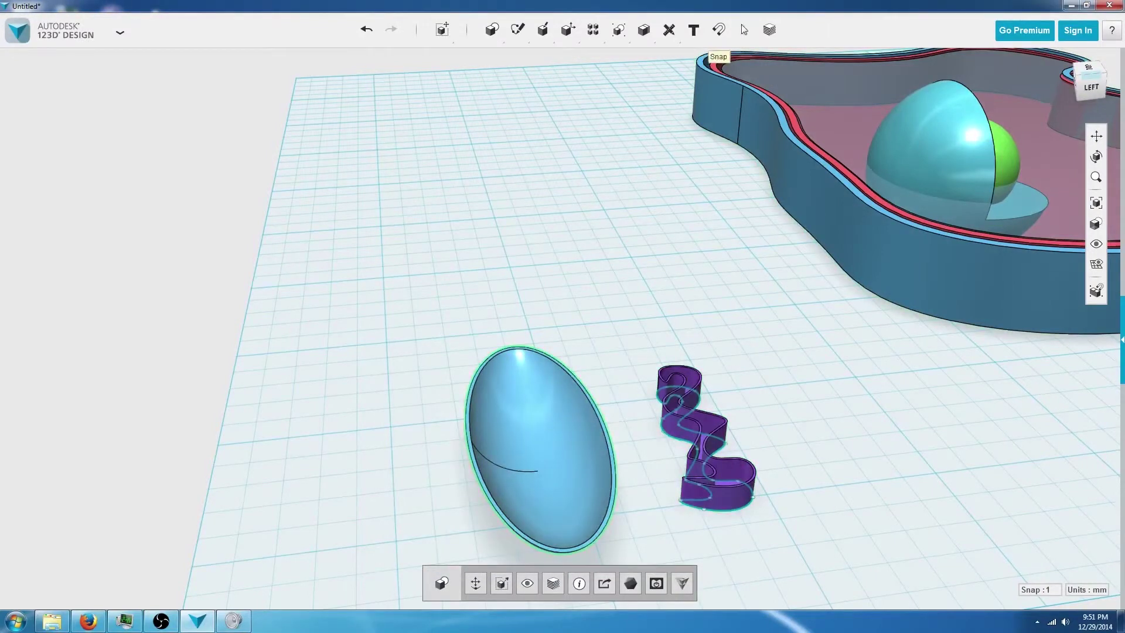
Colour the ellipsoid orange (#EE9652), then reselect the purple wave shell.
{"action": "left_click", "coordinate": [770, 29]}
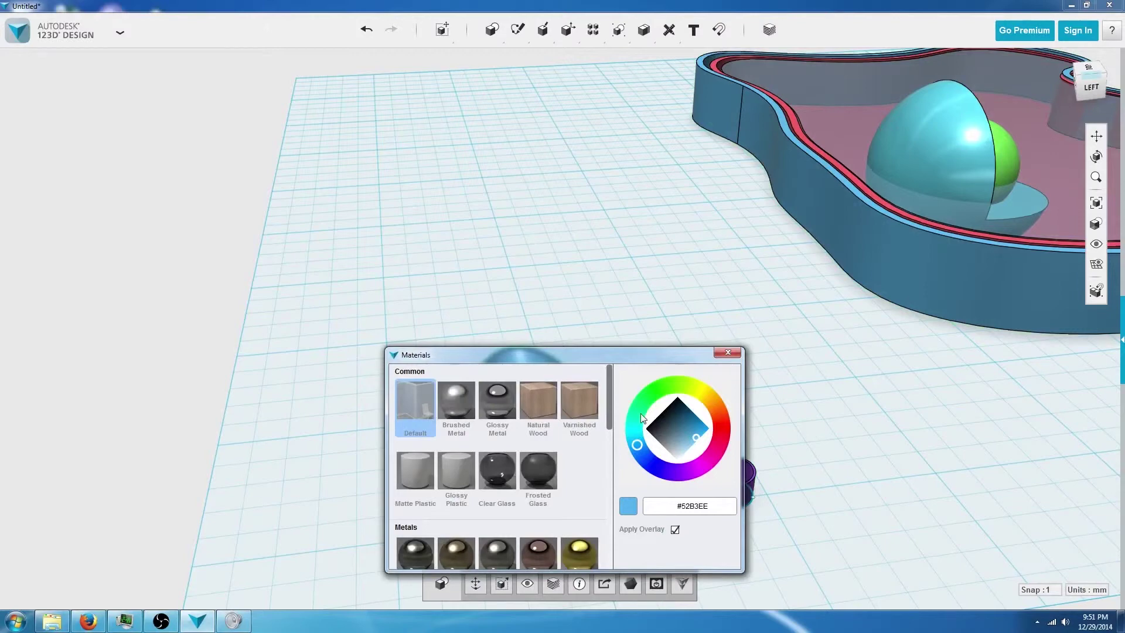
{"action": "left_click", "coordinate": [720, 423]}
{"action": "left_click", "coordinate": [717, 410]}
{"action": "left_click", "coordinate": [734, 352]}
{"action": "left_click", "coordinate": [772, 430]}
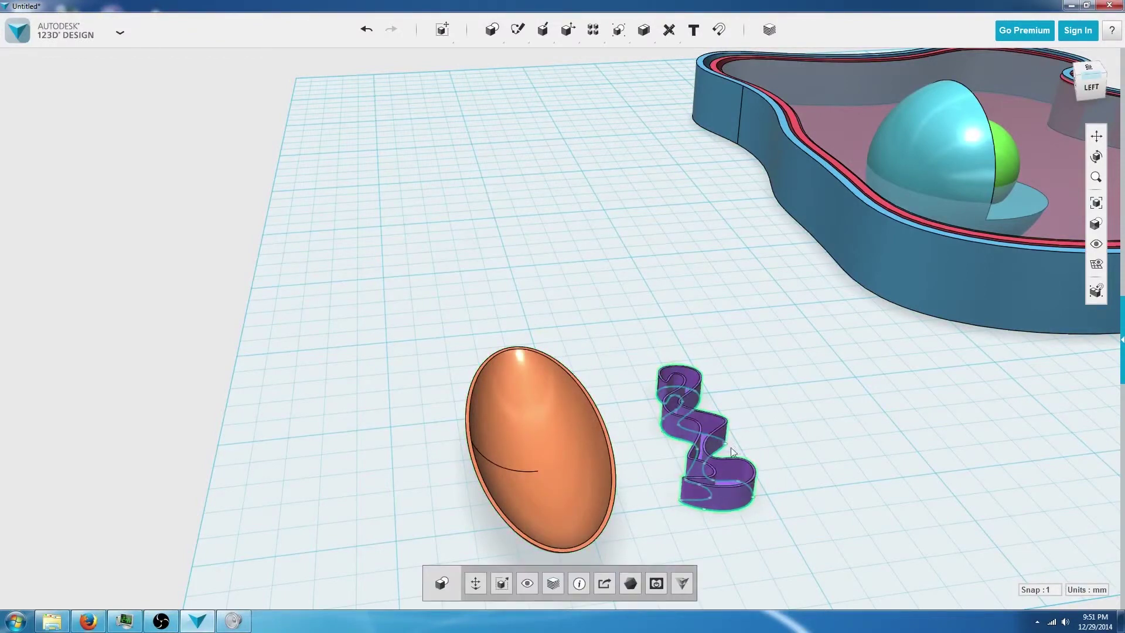
{"action": "left_click", "coordinate": [733, 496]}
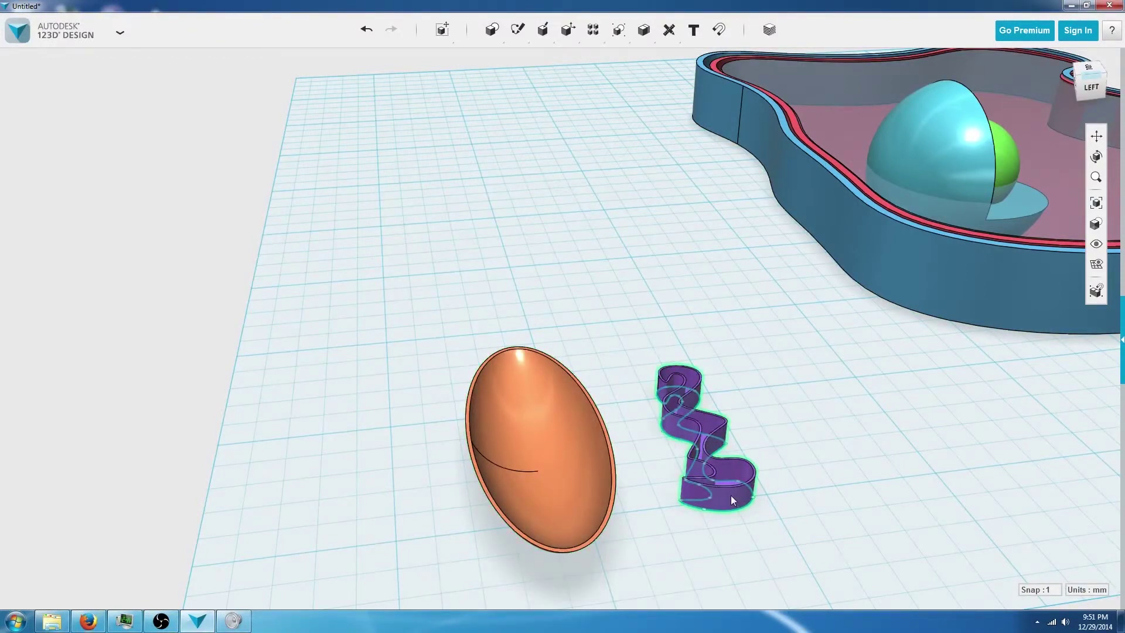
{"action": "left_click", "coordinate": [731, 500]}
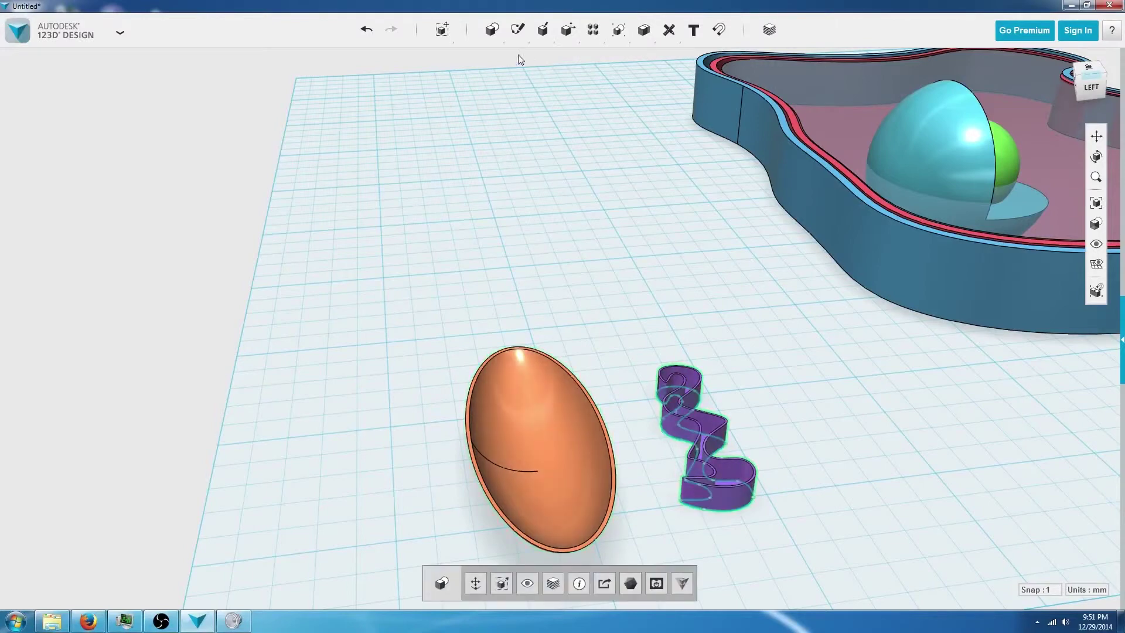
Move the purple wave shell inside the orange ellipsoid and raise it 1.00 mm.
{"action": "left_click", "coordinate": [446, 58]}
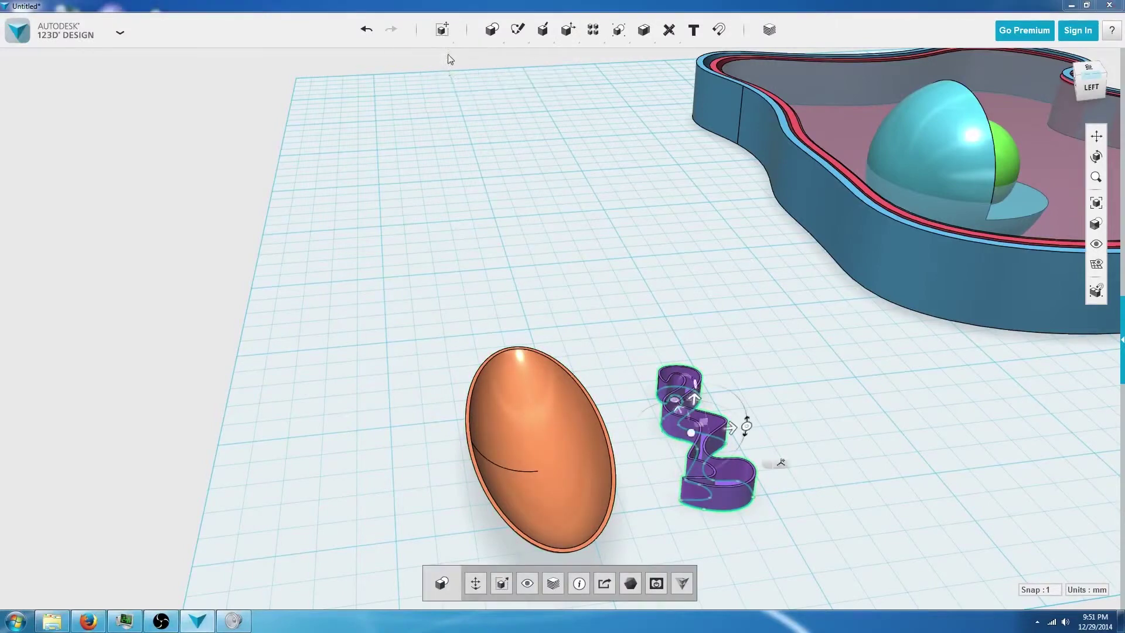
{"action": "left_click_drag", "start_coordinate": [734, 431], "coordinate": [572, 442]}
{"action": "right_click_drag", "start_coordinate": [645, 495], "coordinate": [641, 468]}
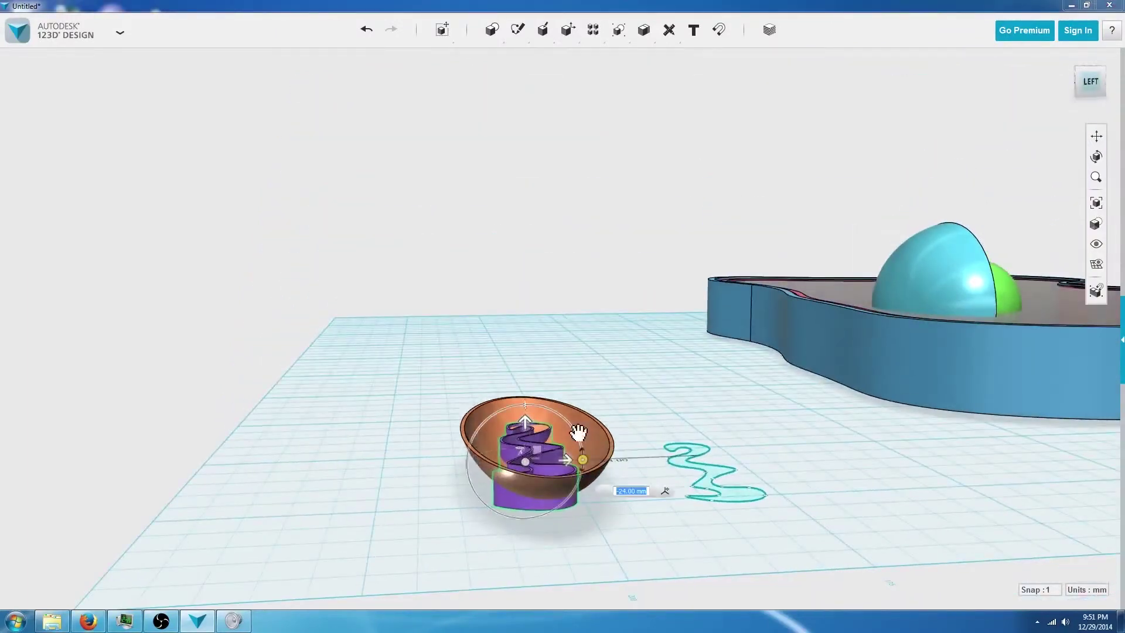
{"action": "left_click_drag", "start_coordinate": [526, 423], "coordinate": [530, 410]}
{"action": "right_click_drag", "start_coordinate": [530, 409], "coordinate": [895, 434]}
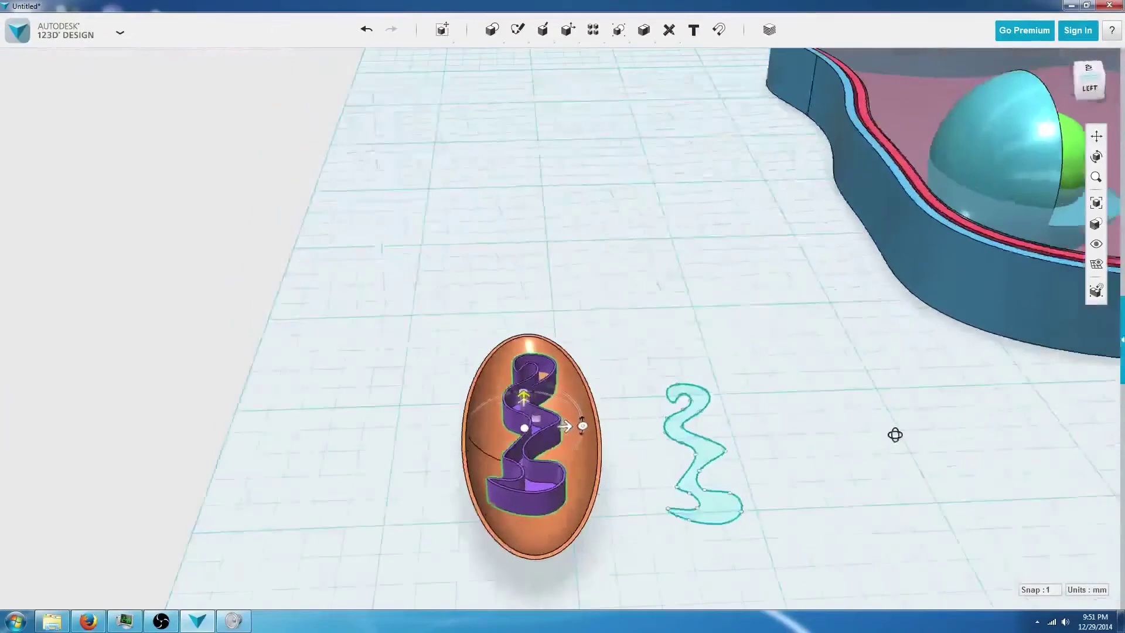
Delete the leftover wavy sketch.
{"action": "left_click", "coordinate": [767, 444]}
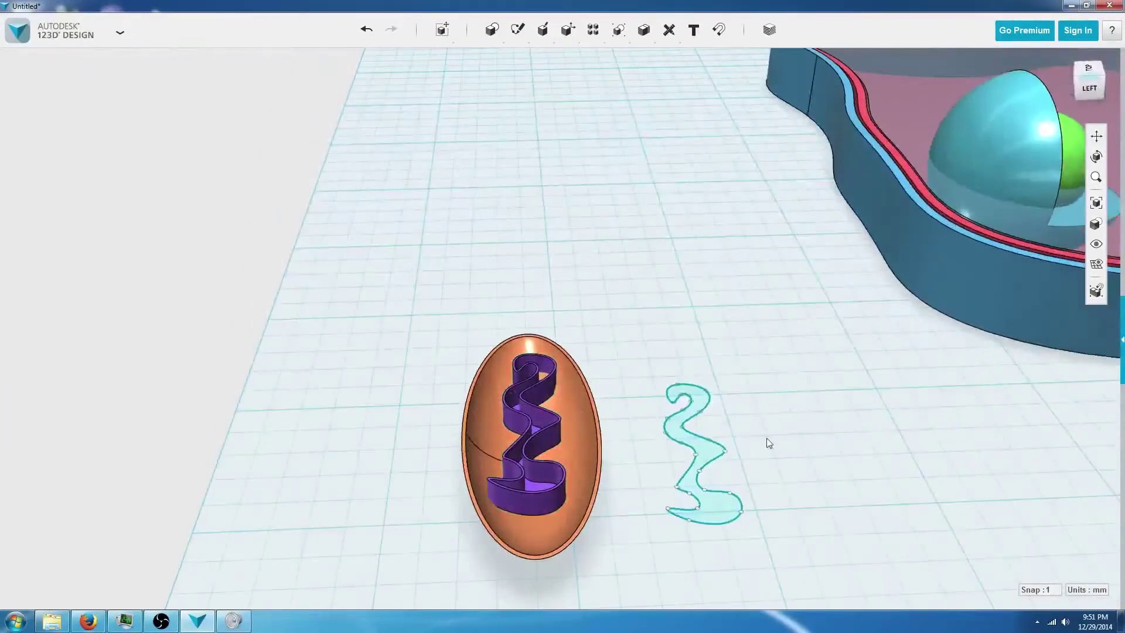
{"action": "left_click", "coordinate": [705, 458]}
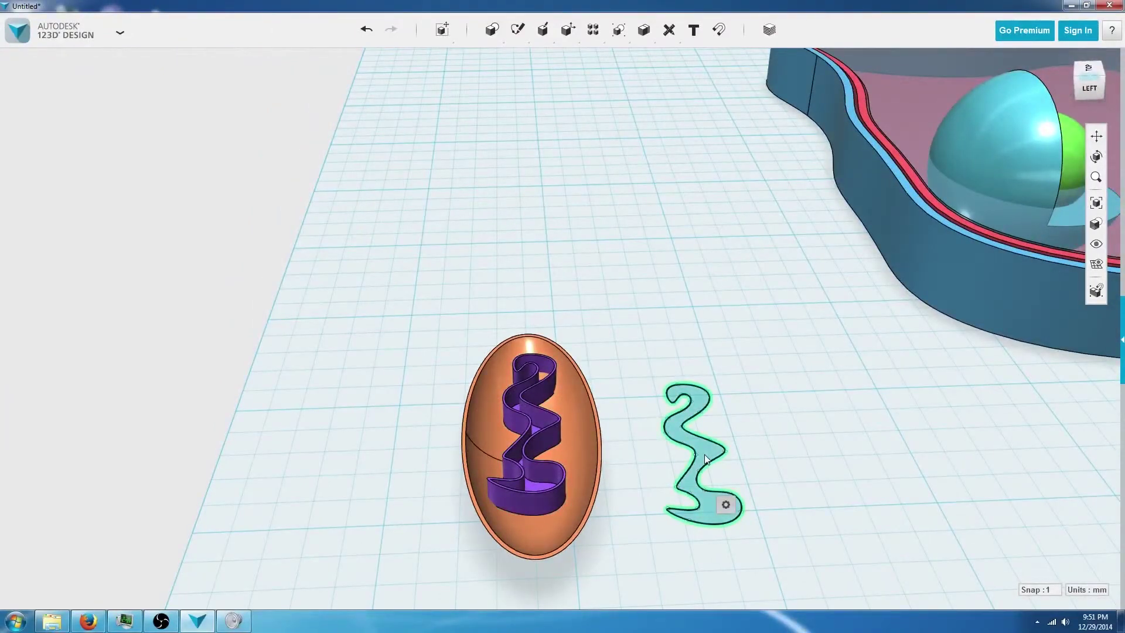
{"action": "key", "text": "Delete"}
{"action": "right_click_drag", "start_coordinate": [704, 455], "coordinate": [650, 472]}
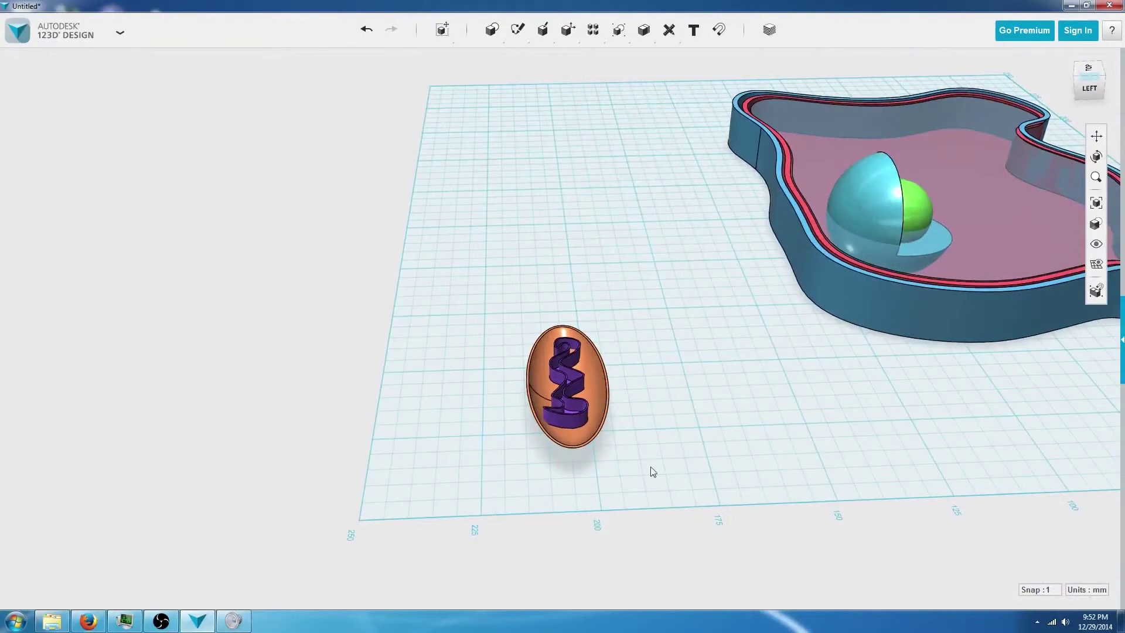
Box-select the mitochondrion and its cristae and move them 133 mm along X into the cell.
{"action": "left_click_drag", "start_coordinate": [647, 484], "coordinate": [490, 273]}
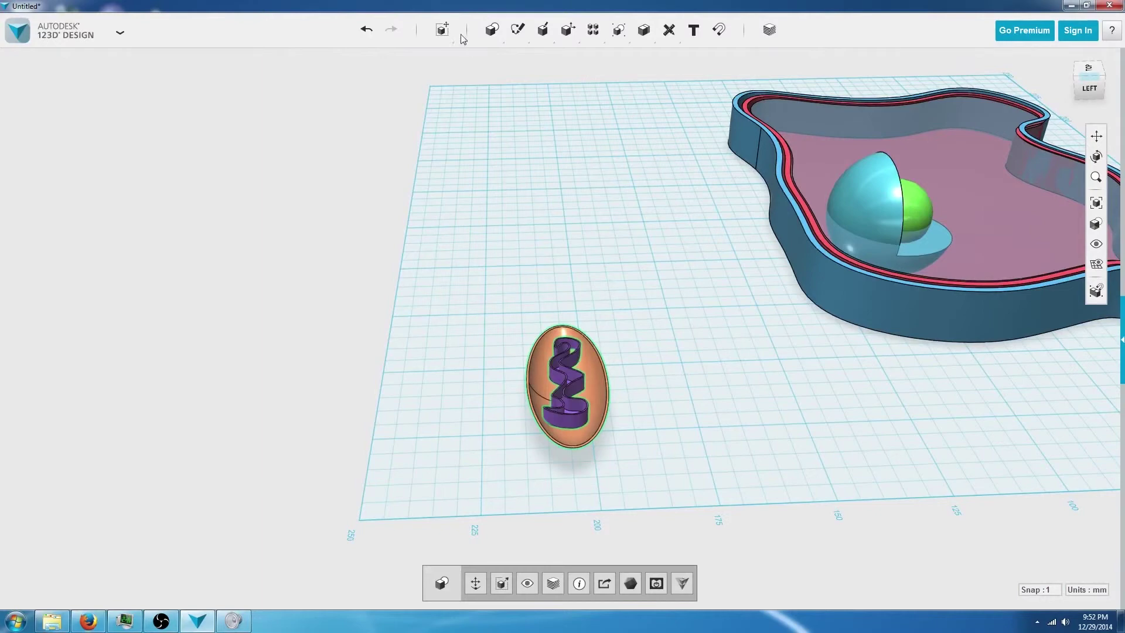
{"action": "mouse_move", "coordinate": [444, 32]}
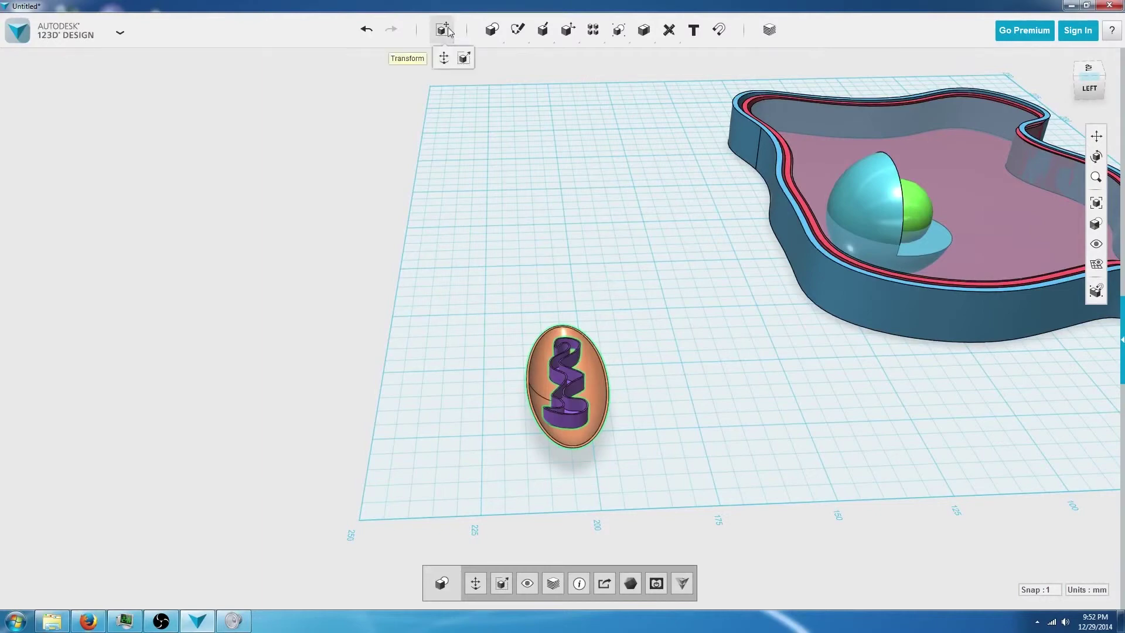
{"action": "left_click", "coordinate": [451, 60]}
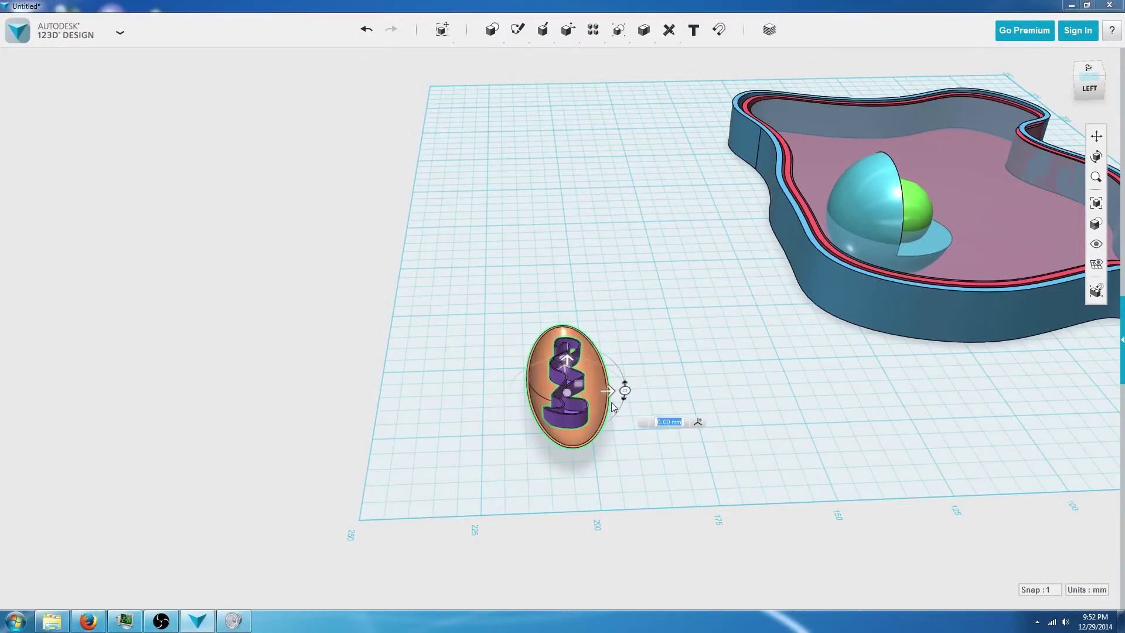
{"action": "left_click_drag", "start_coordinate": [613, 389], "coordinate": [951, 366]}
{"action": "middle_click_drag", "start_coordinate": [950, 366], "coordinate": [469, 352]}
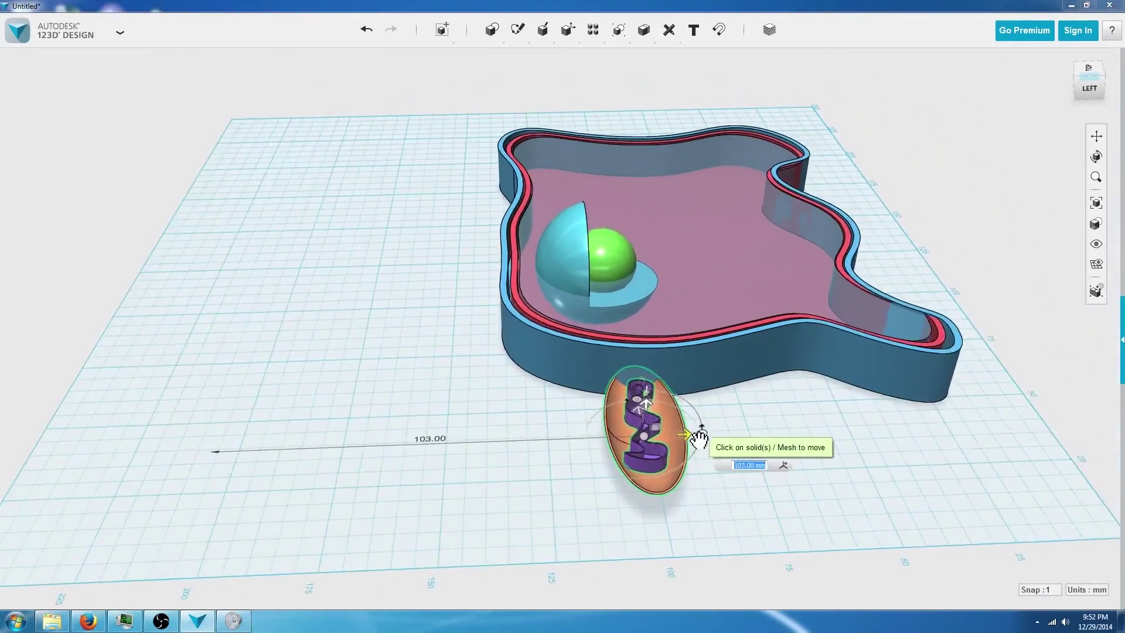
{"action": "left_click_drag", "start_coordinate": [694, 433], "coordinate": [724, 236]}
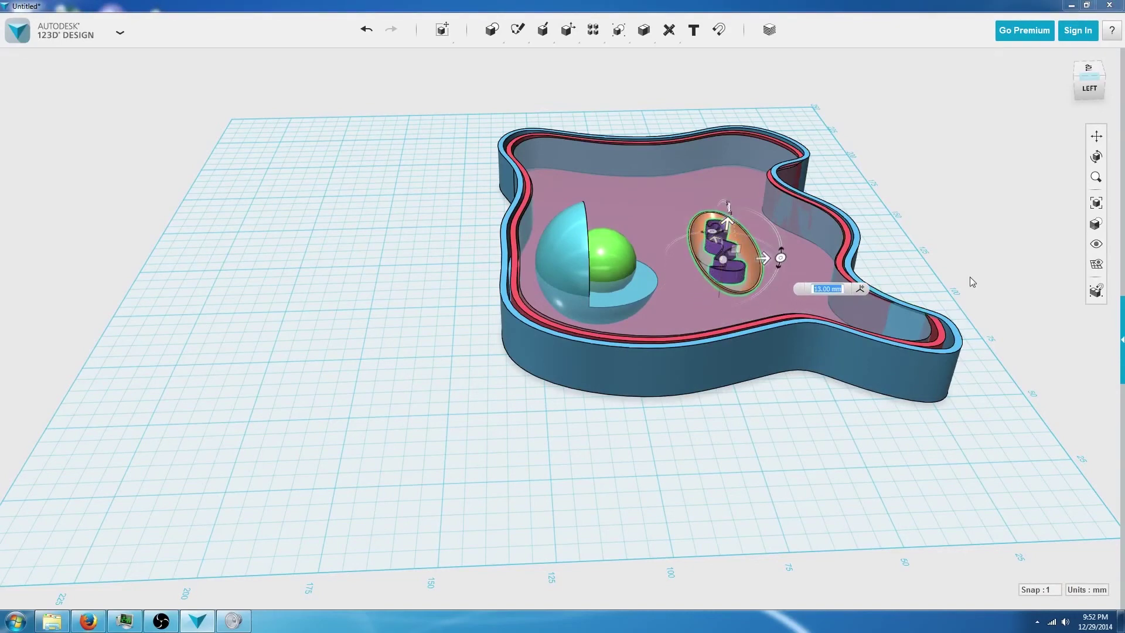